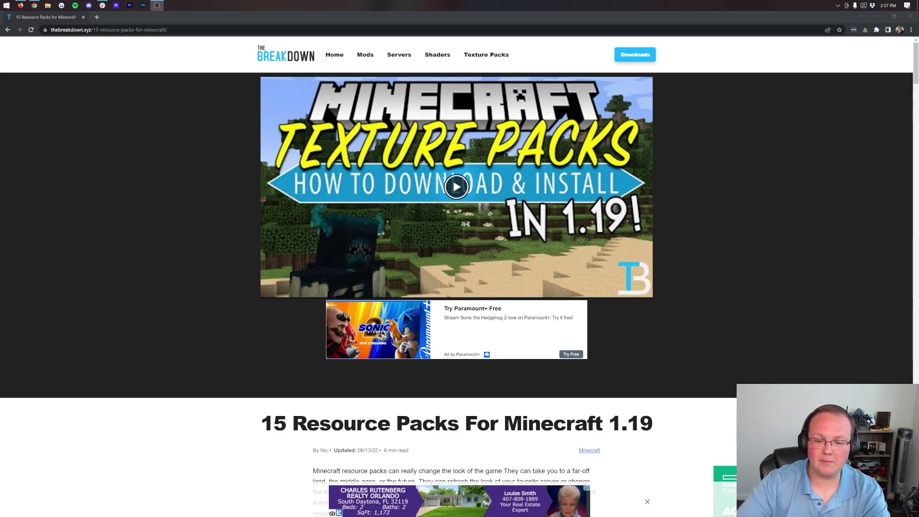
# Find John Smith Legacy in the list of 15 texture packs and open its download page in a new tab
pyautogui.scroll(-3, 459, 263)
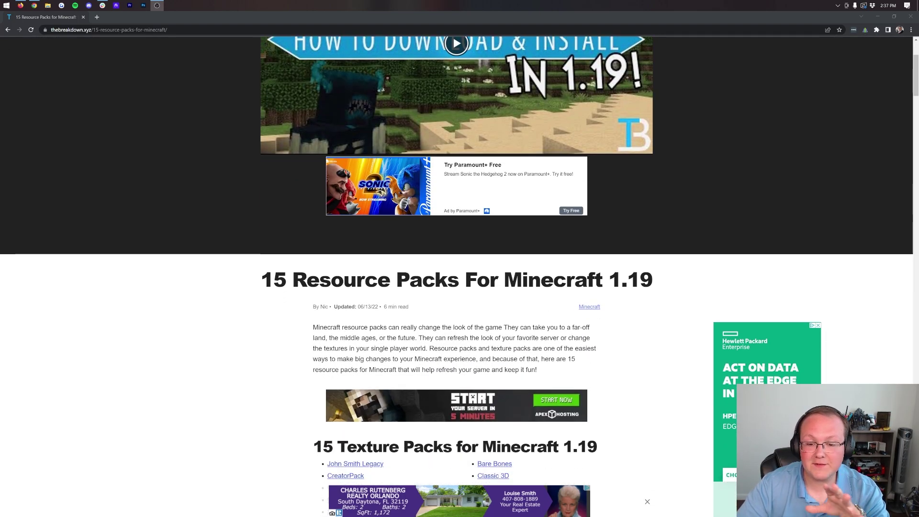
pyautogui.scroll(-4, 493, 249)
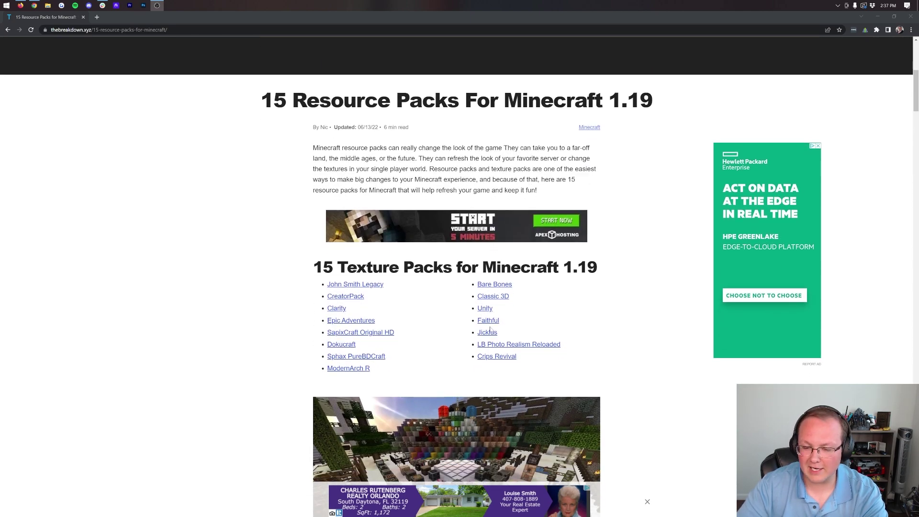
pyautogui.click(356, 286)
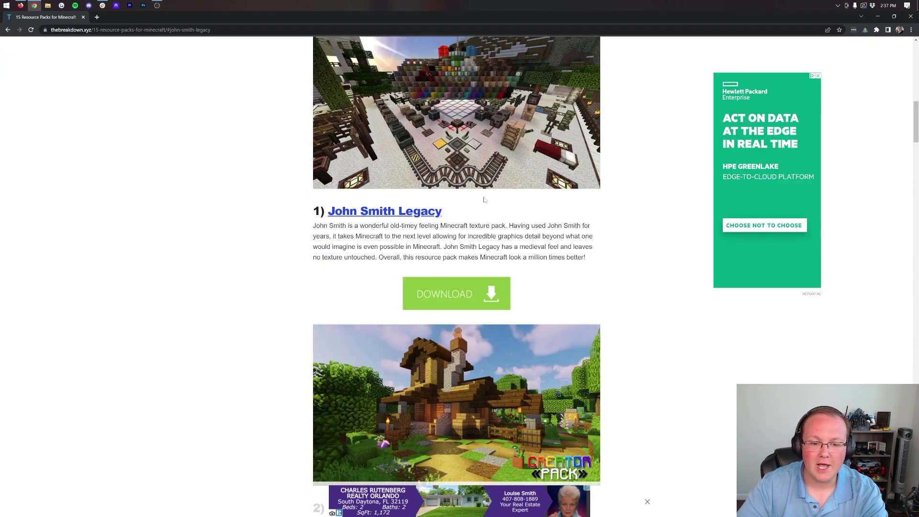
pyautogui.rightClick(469, 289)
pyautogui.click(493, 294)
# Go to the Epic Adventures entry in the texture pack list and open its download page in a new tab
pyautogui.scroll(5, 444, 263)
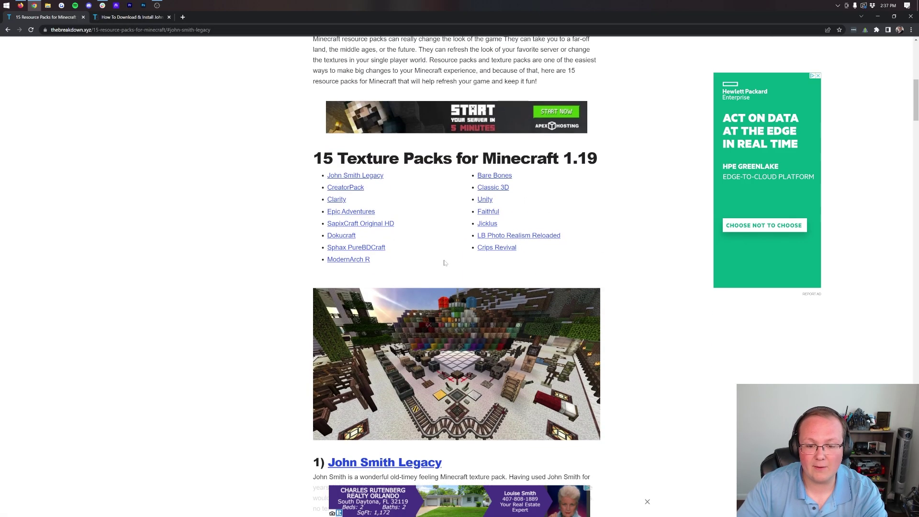
pyautogui.click(359, 212)
pyautogui.rightClick(431, 279)
pyautogui.click(455, 285)
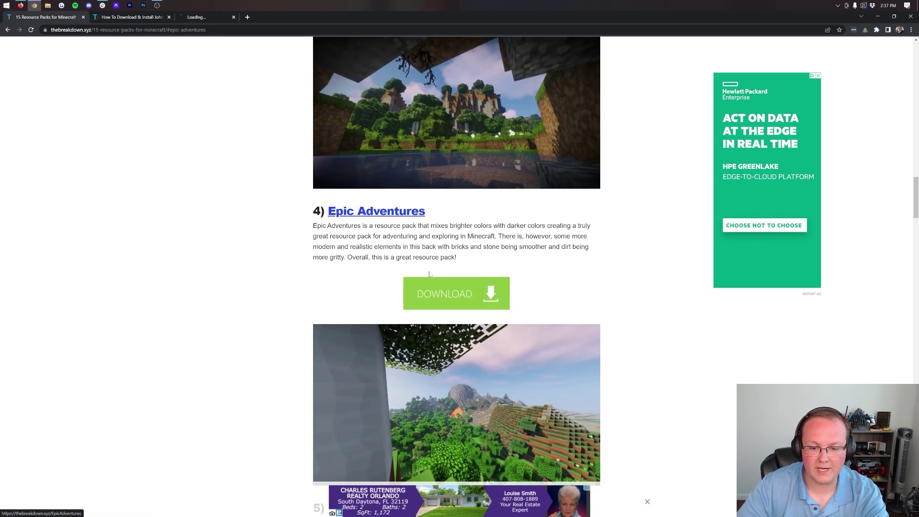
# Go to the Sphax PureBDCraft entry in the texture pack list and open its download page in a new tab
pyautogui.scroll(15, 427, 263)
pyautogui.scroll(-4, 428, 263)
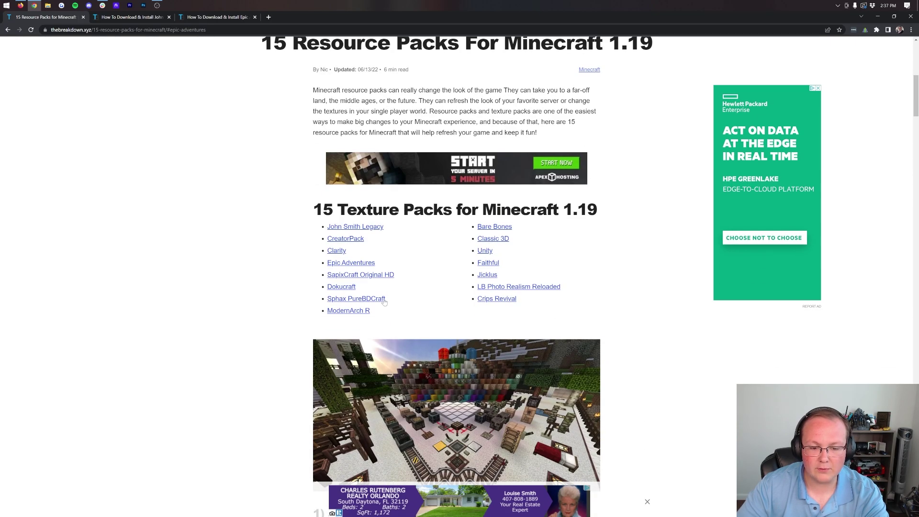
pyautogui.click(384, 300)
pyautogui.rightClick(430, 293)
pyautogui.click(437, 297)
pyautogui.scroll(2, 385, 254)
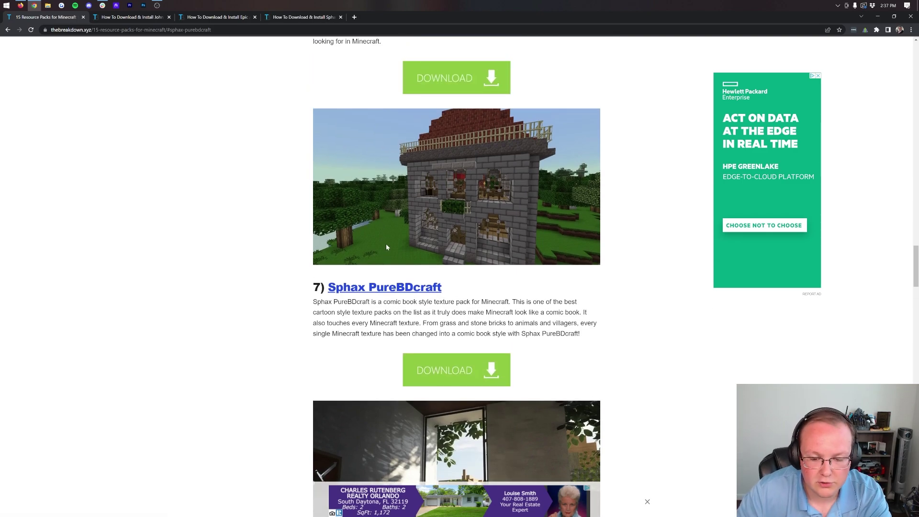
pyautogui.click(470, 360)
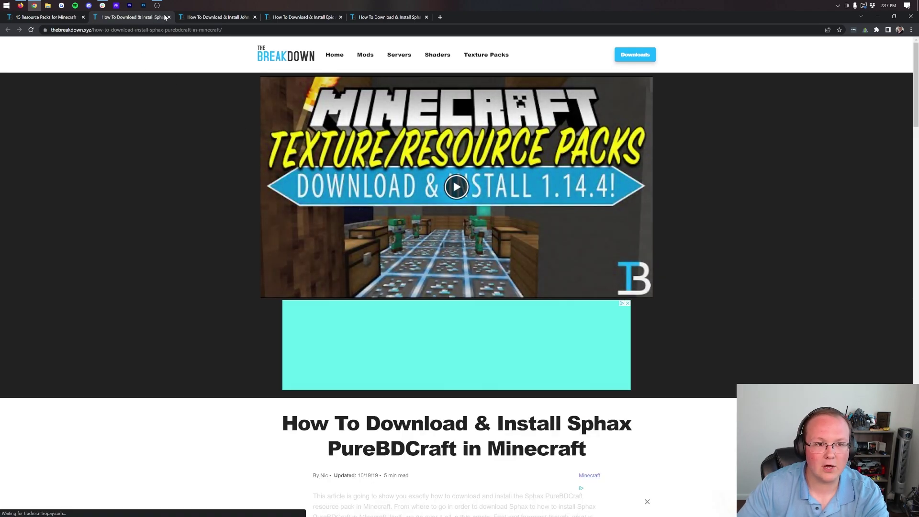
pyautogui.click(169, 17)
# Download the Java resource pack John Smith Legacy 1.19.0 v2 from the pack's official site
pyautogui.click(129, 17)
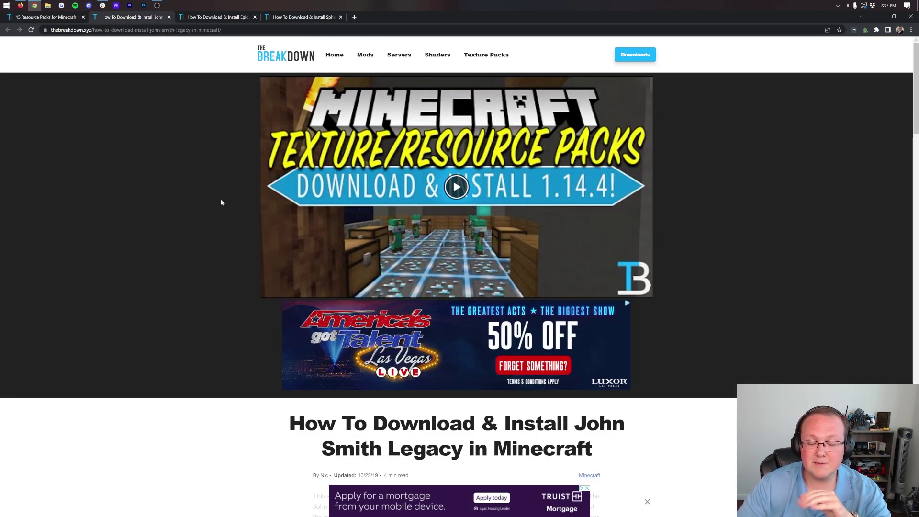
pyautogui.scroll(-7, 221, 203)
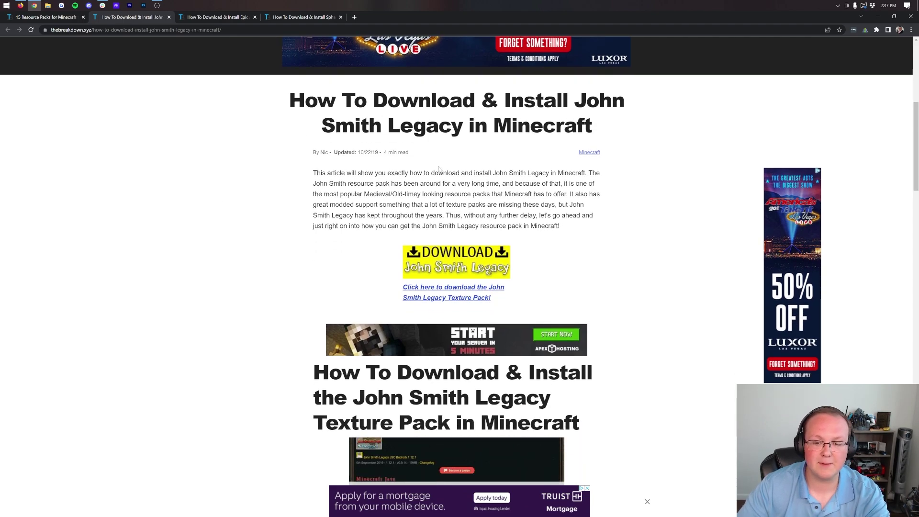
pyautogui.click(450, 269)
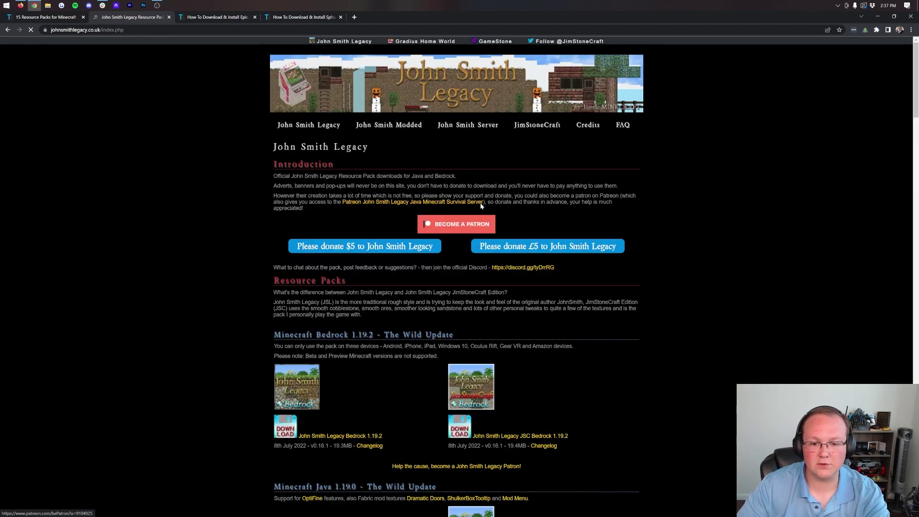
pyautogui.scroll(-5, 352, 221)
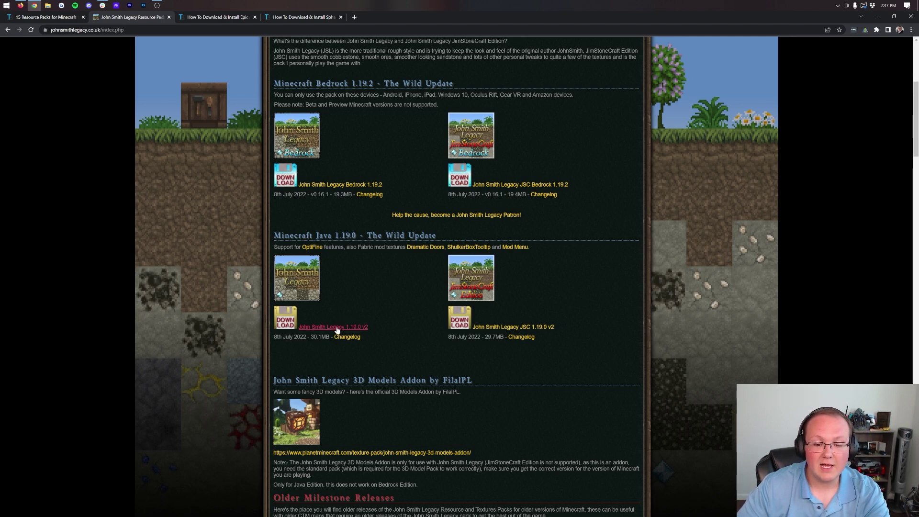
pyautogui.click(364, 327)
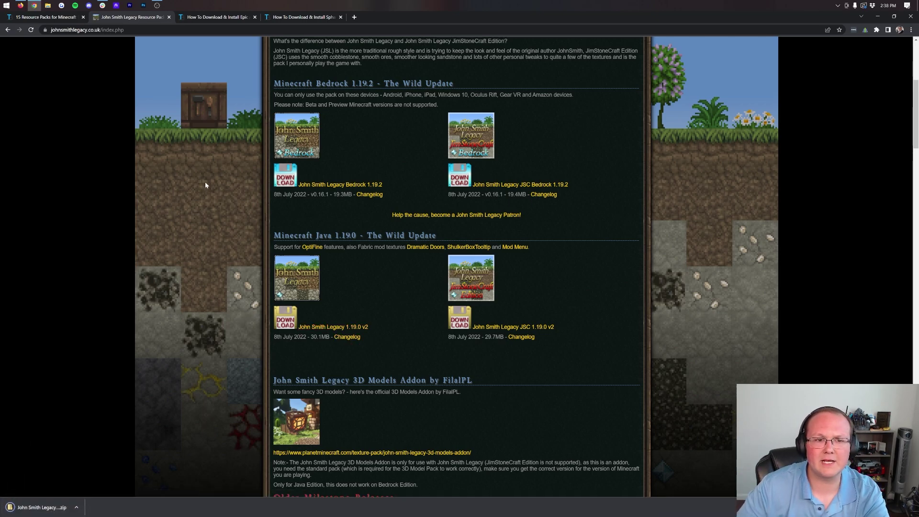
# Download the Minecraft 1.19 file of Epic Adventures from its CurseForge page
pyautogui.click(209, 18)
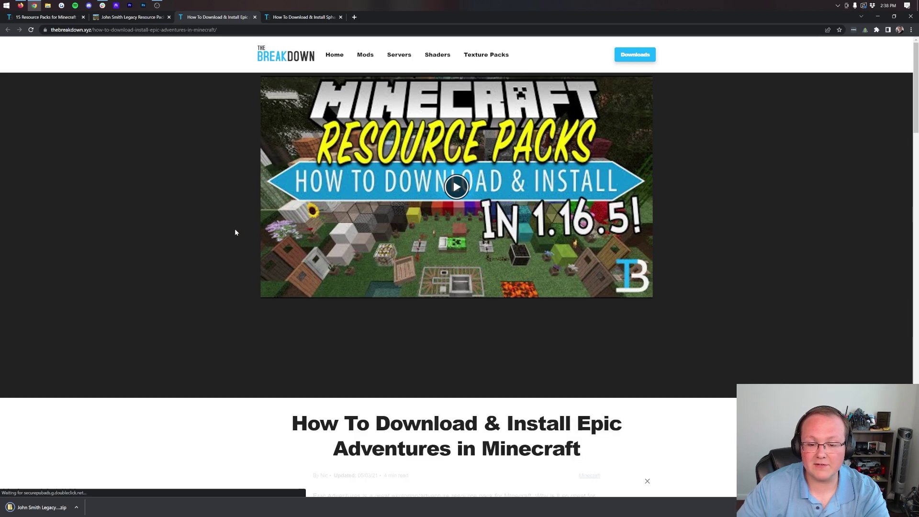
pyautogui.scroll(-3, 234, 228)
pyautogui.scroll(-4, 213, 197)
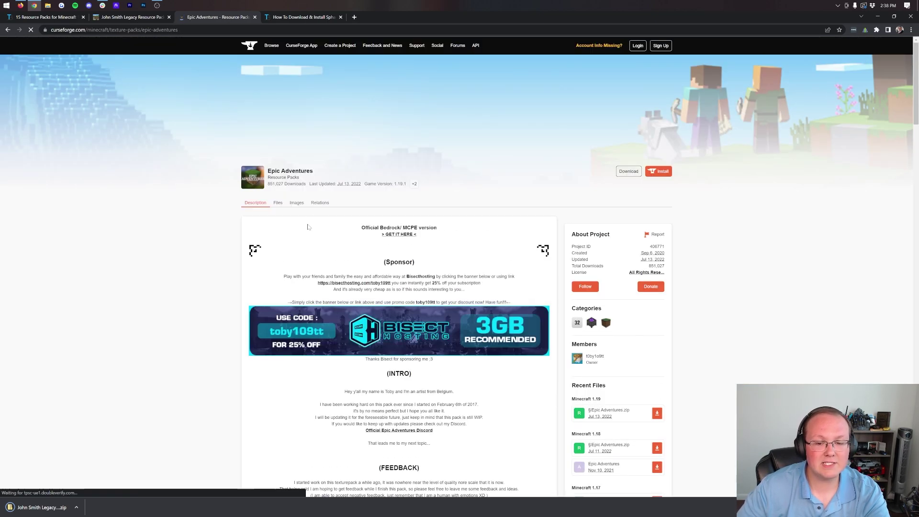
pyautogui.scroll(-5, 603, 205)
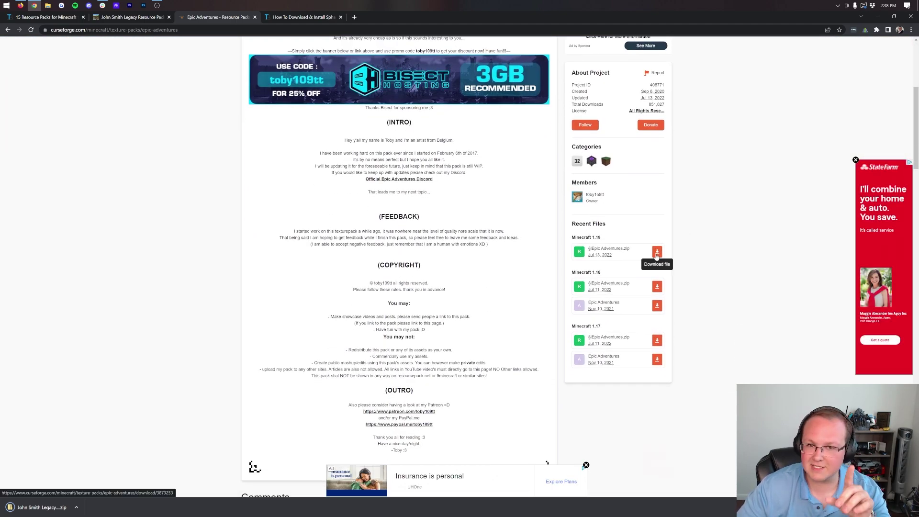
pyautogui.click(657, 252)
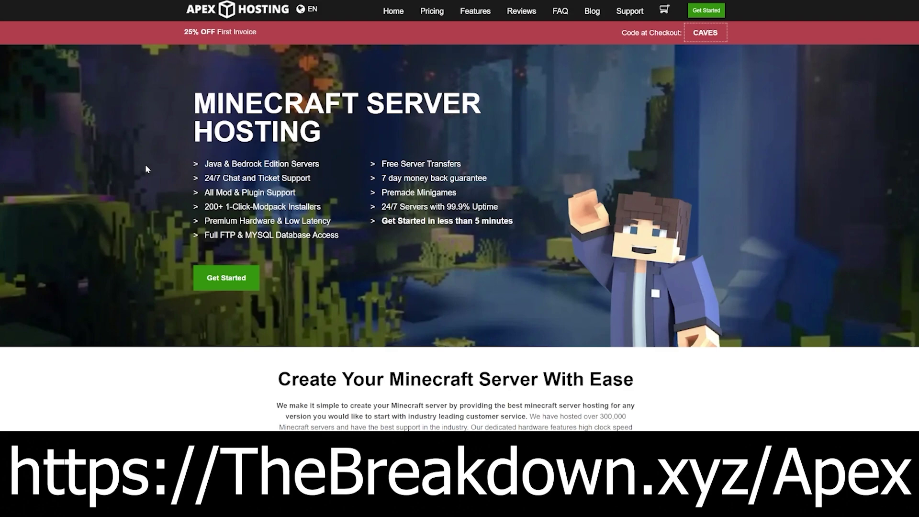
# Examine the hardware, quick-start and DDoS protection features on the Apex Hosting page
pyautogui.moveTo(204, 181); pyautogui.dragTo(330, 222)
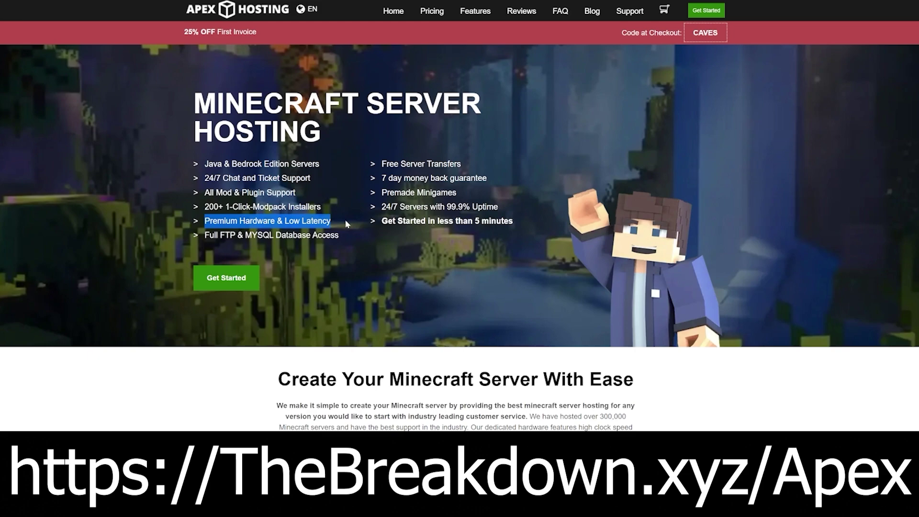
pyautogui.moveTo(381, 221); pyautogui.dragTo(508, 221)
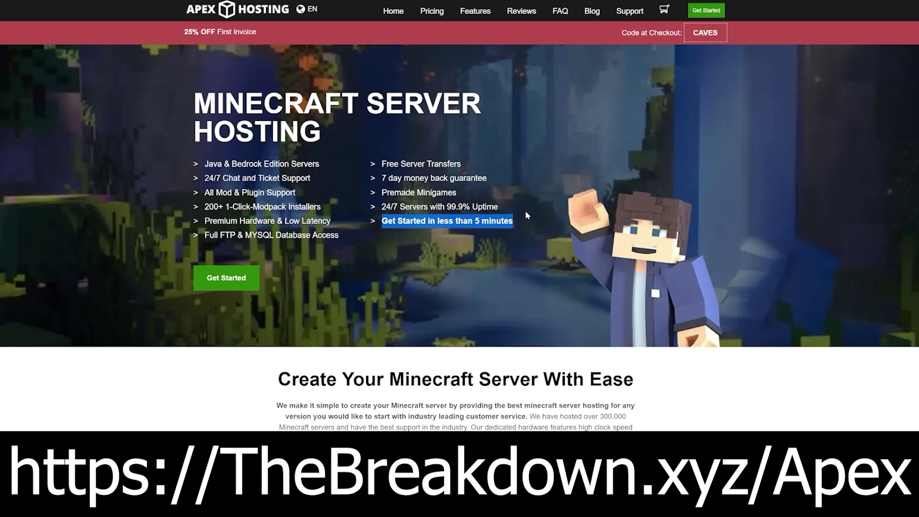
pyautogui.scroll(-6, 349, 209)
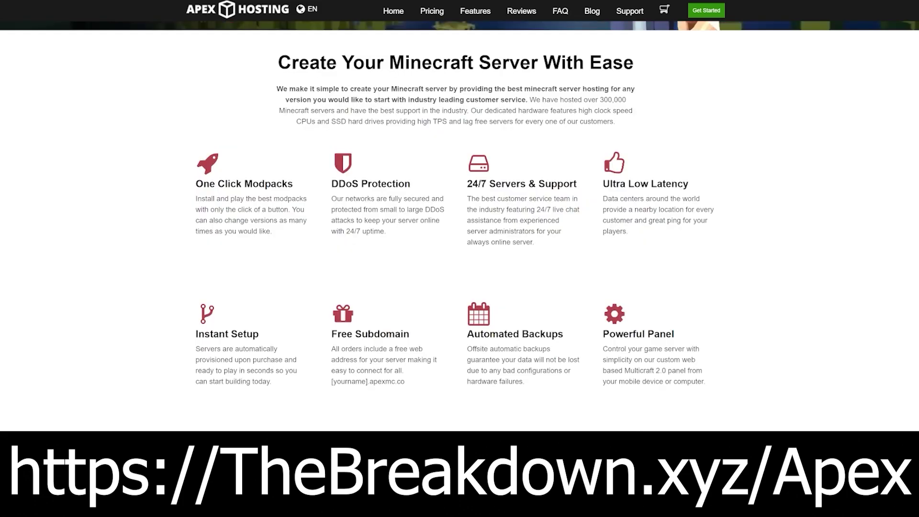
pyautogui.moveTo(331, 209); pyautogui.dragTo(352, 220)
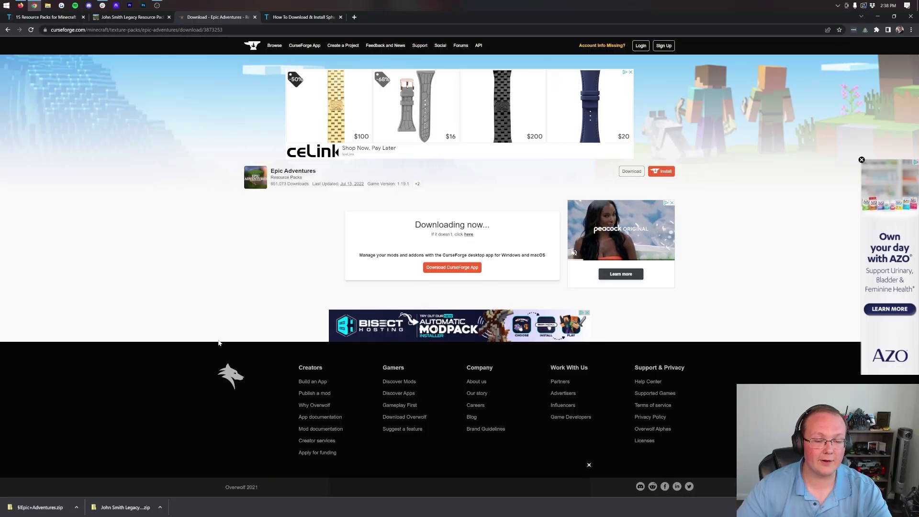
# Open the official PureBDcraft site from the Sphax article and go to its Minecraft version and resolution choices
pyautogui.click(295, 17)
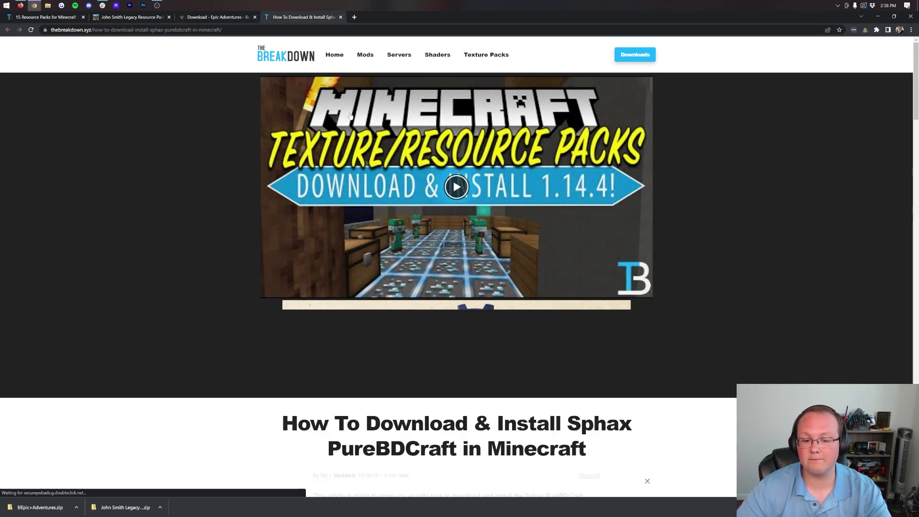
pyautogui.scroll(-7, 237, 168)
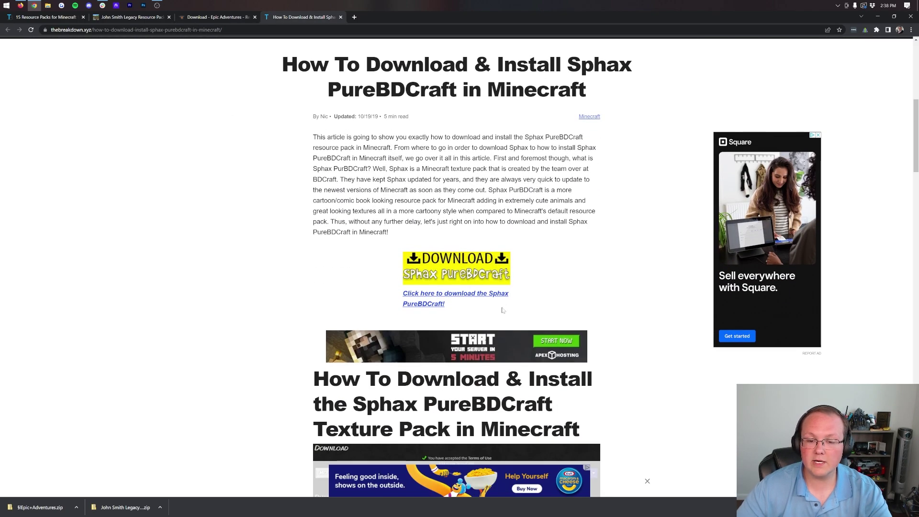
pyautogui.click(444, 272)
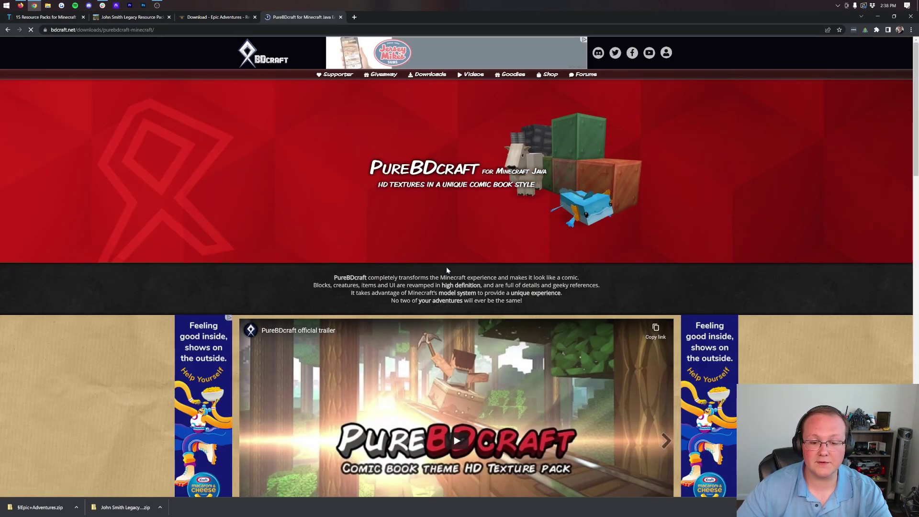
pyautogui.scroll(-9, 447, 266)
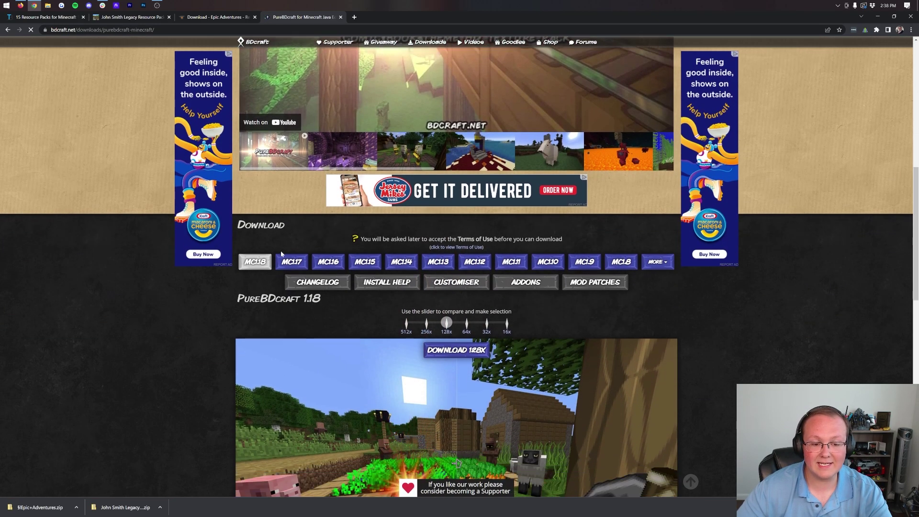
pyautogui.scroll(-1, 272, 254)
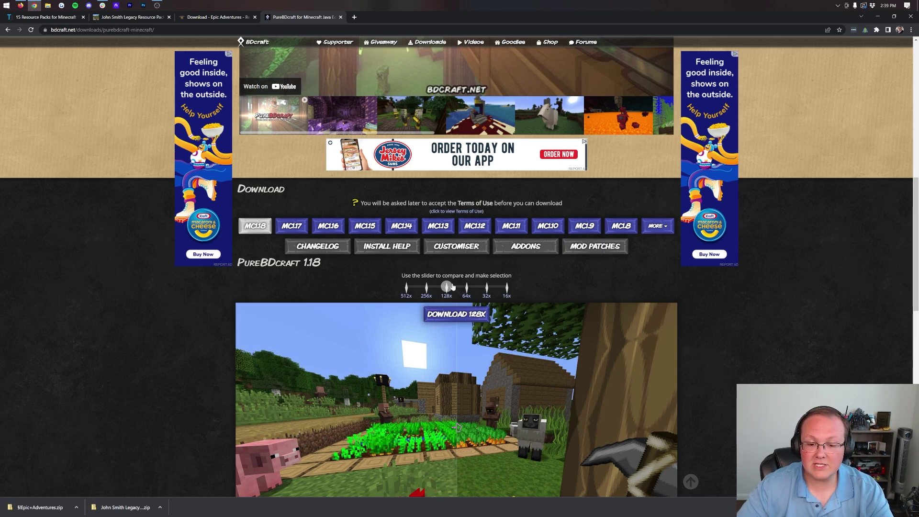
# Try the resolution options for PureBDcraft 1.18 and set the texture resolution to 32x
pyautogui.moveTo(452, 286); pyautogui.dragTo(545, 294)
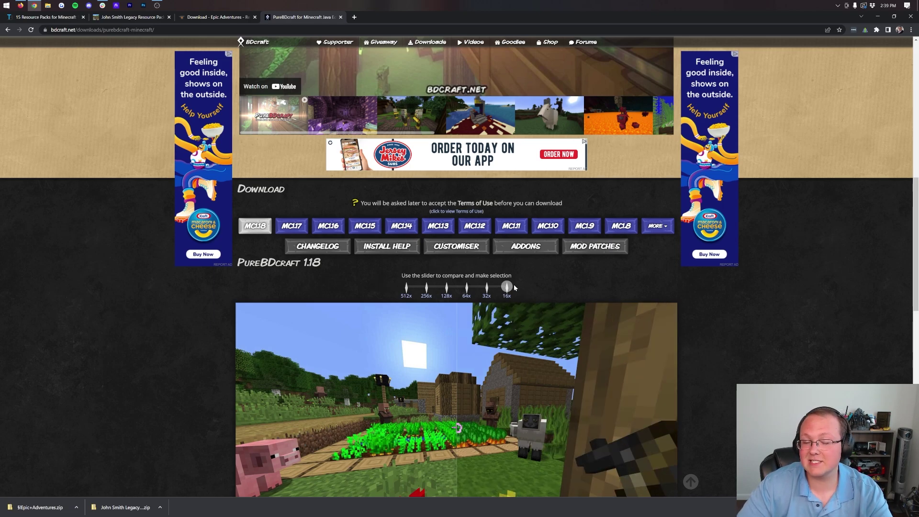
pyautogui.moveTo(513, 284); pyautogui.dragTo(225, 285)
pyautogui.moveTo(406, 287); pyautogui.dragTo(486, 286)
pyautogui.scroll(-2, 479, 249)
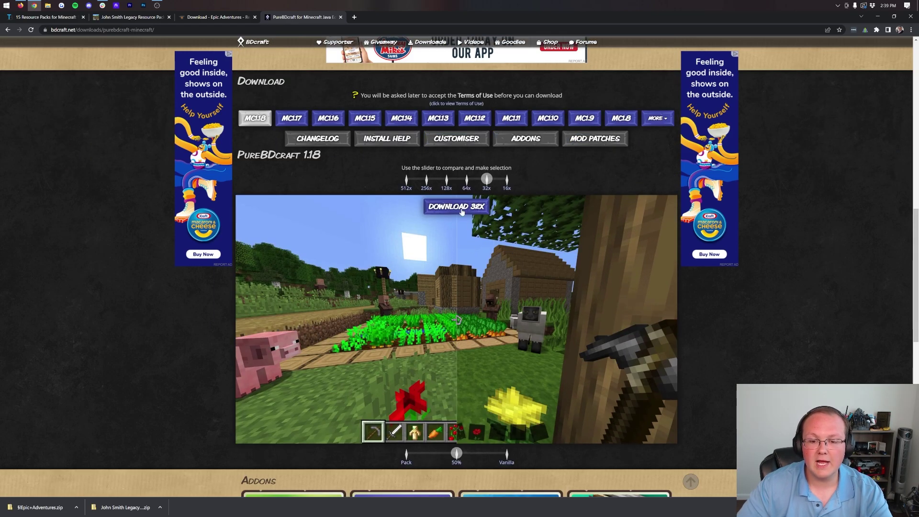
# Download the PureBDcraft 32x pack using the ad-supported option and accept the Terms of Use
pyautogui.click(462, 209)
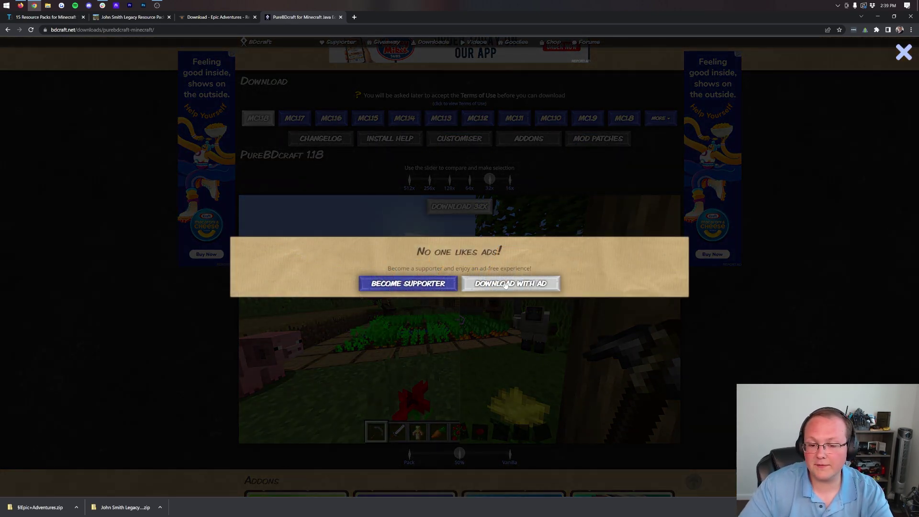
pyautogui.click(506, 284)
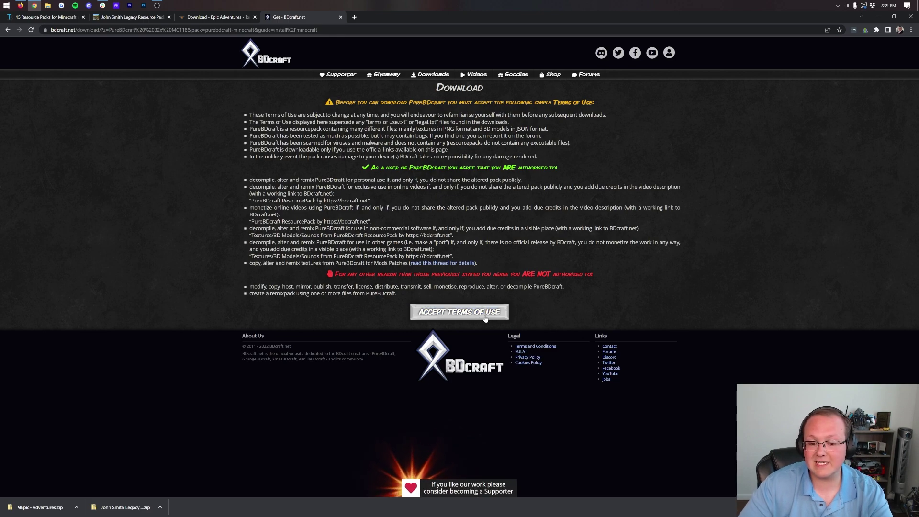
pyautogui.click(485, 317)
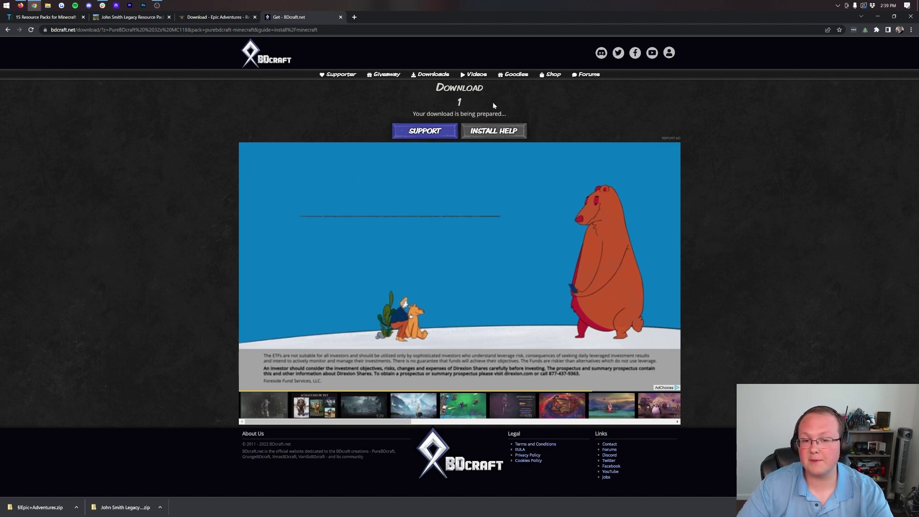
pyautogui.click(471, 119)
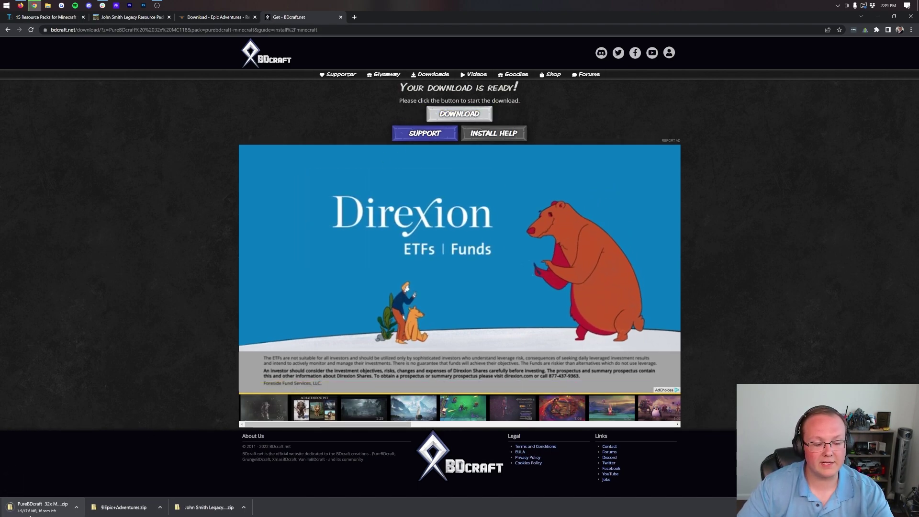
# Minimize the browser and open the Downloads folder by searching for "down"
pyautogui.click(884, 16)
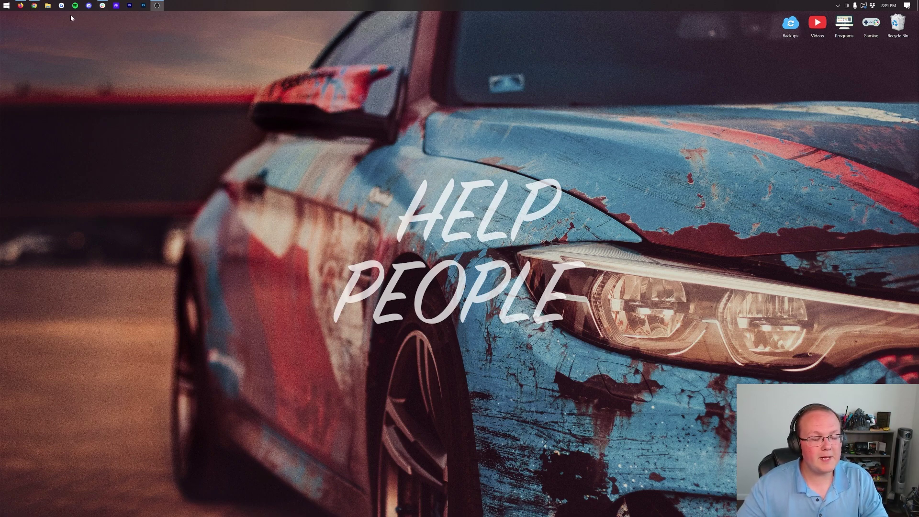
pyautogui.click(1, 2)
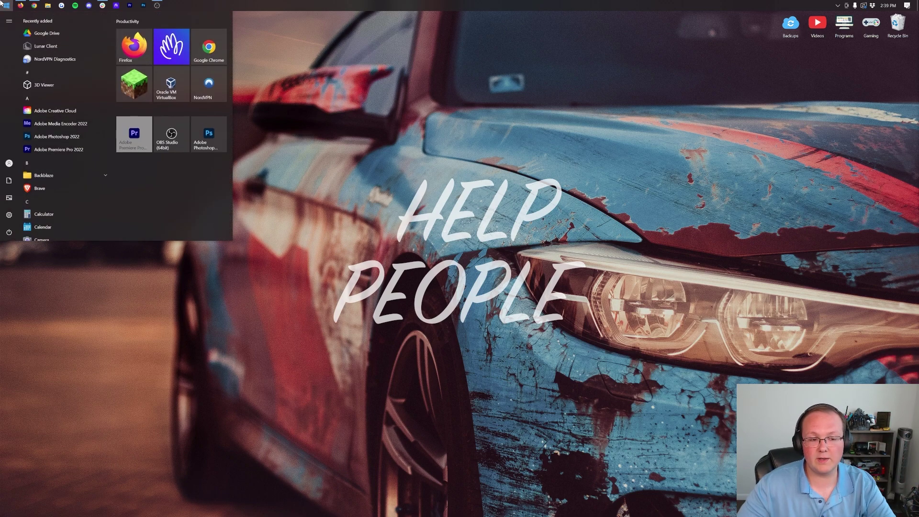
pyautogui.write('down')
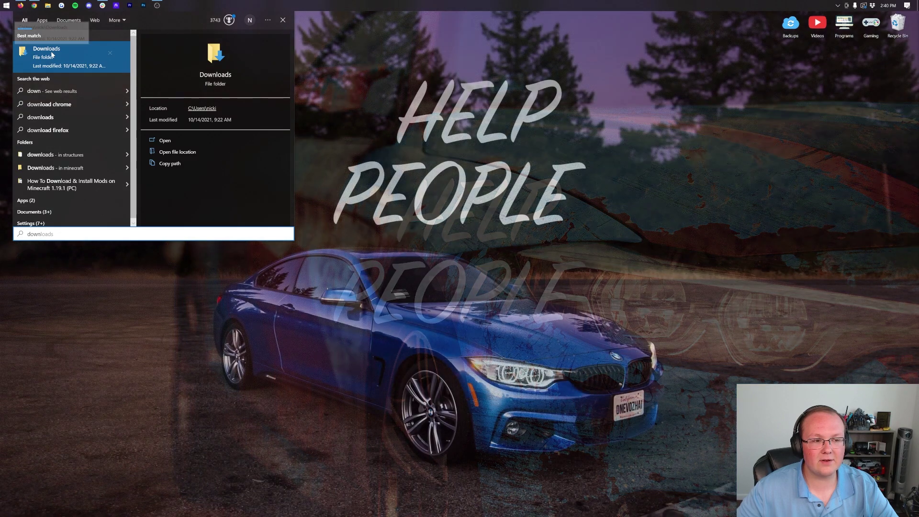
pyautogui.press('Return')
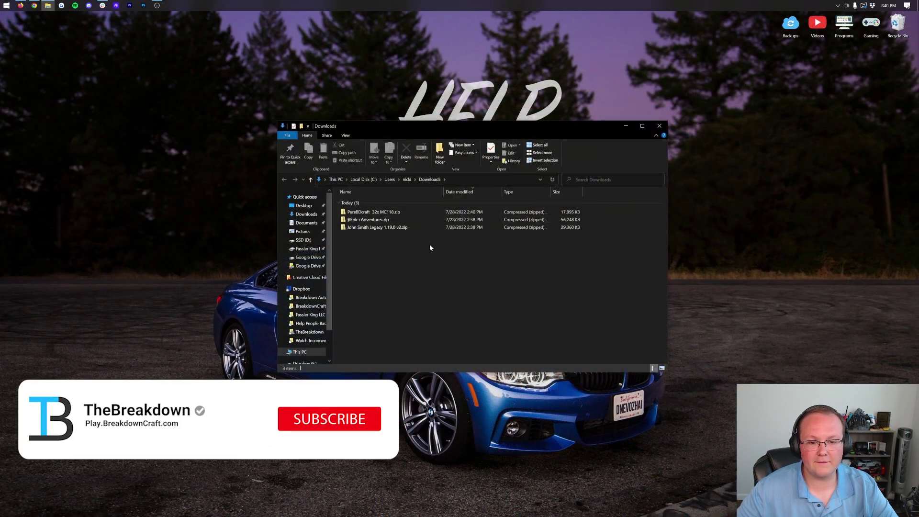
# Move all three resource pack zip files from Downloads to the desktop, close the folder and line the files up in a row
pyautogui.click(383, 228)
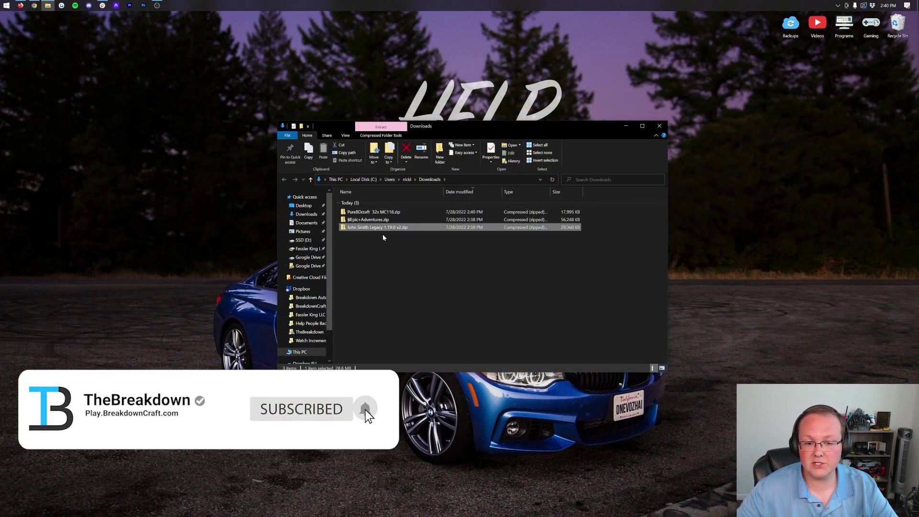
pyautogui.hotkey('ctrl', 'a')
pyautogui.moveTo(378, 227); pyautogui.dragTo(228, 108)
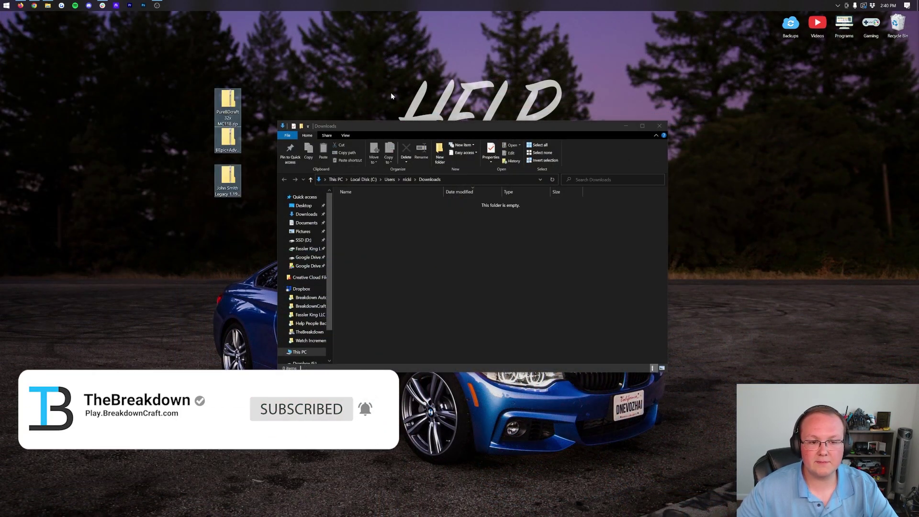
pyautogui.click(659, 126)
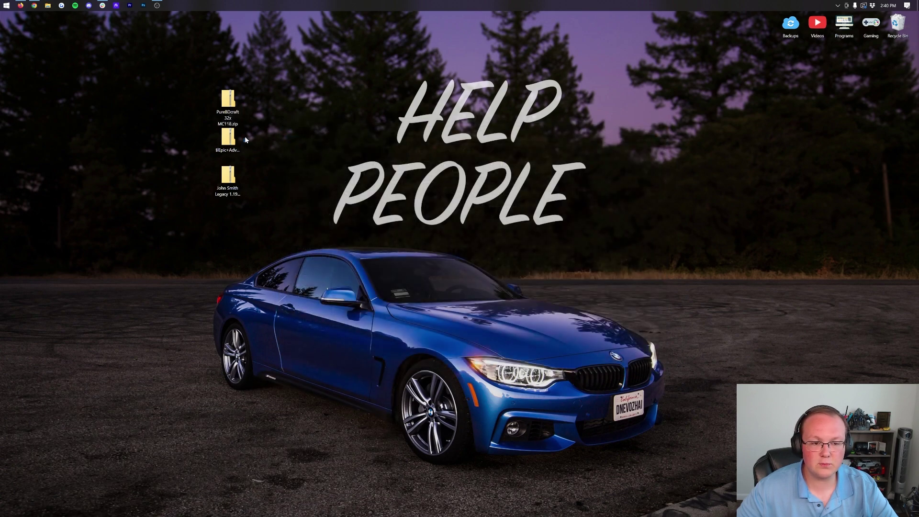
pyautogui.moveTo(230, 138); pyautogui.dragTo(257, 102)
pyautogui.moveTo(228, 177); pyautogui.dragTo(283, 109)
pyautogui.click(324, 120)
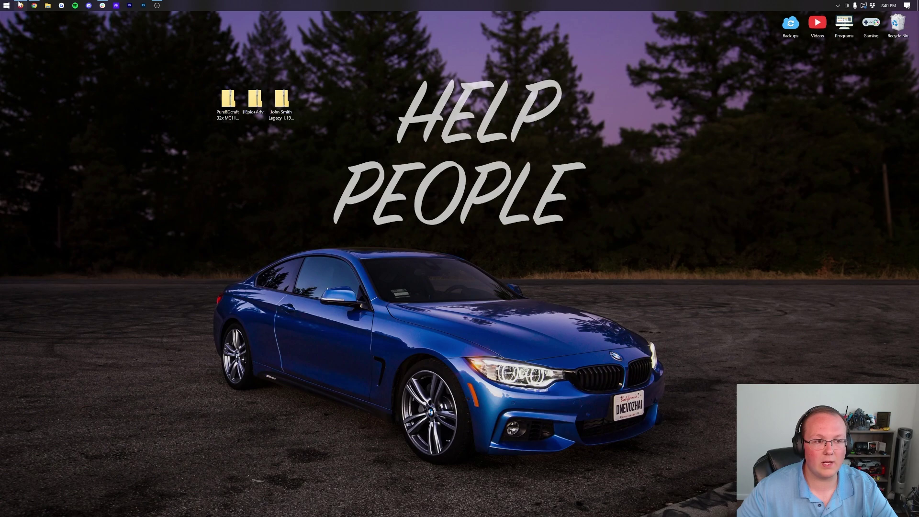
# Open the Minecraft Launcher and start the unmodded 1.19.1 release from the installations list instead of the Forge profile
pyautogui.click(6, 5)
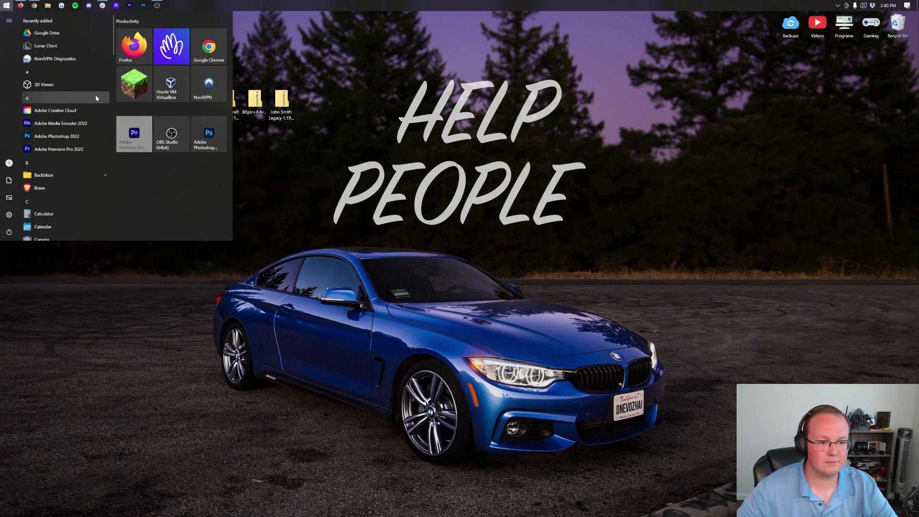
pyautogui.click(122, 86)
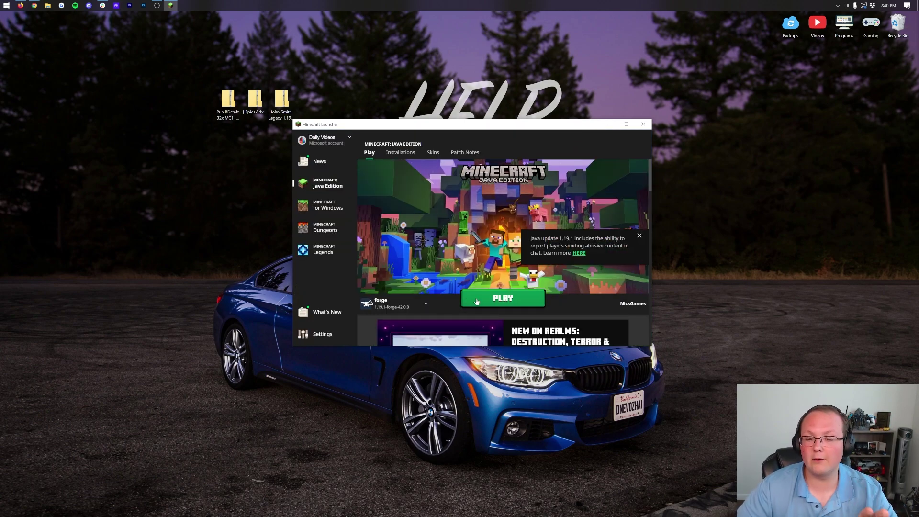
pyautogui.click(477, 301)
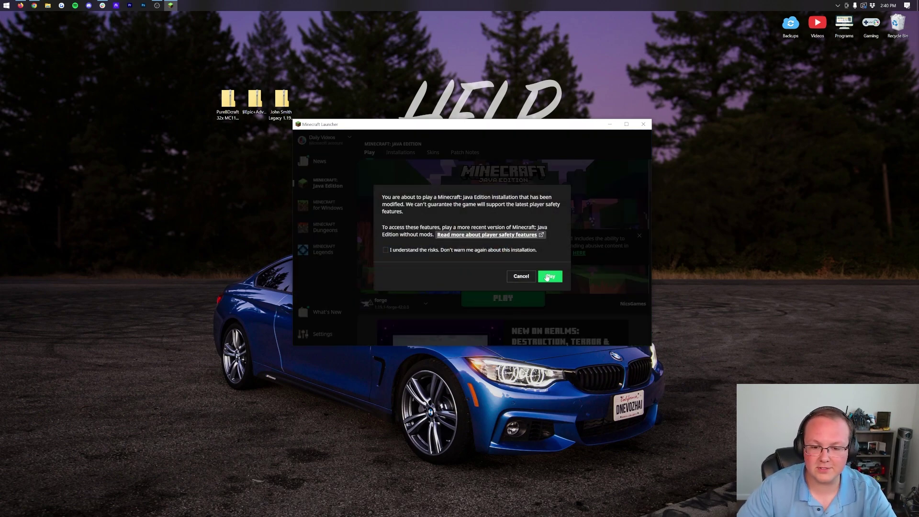
pyautogui.click(523, 276)
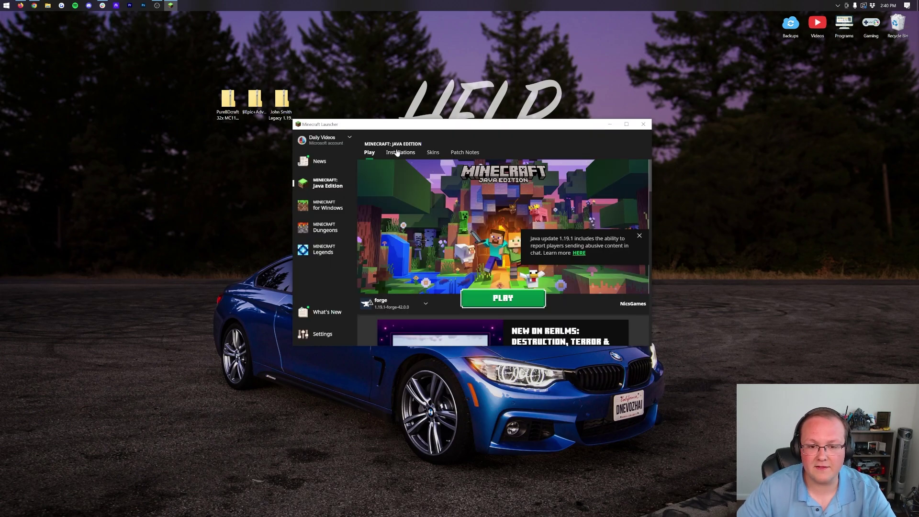
pyautogui.click(400, 152)
pyautogui.click(601, 246)
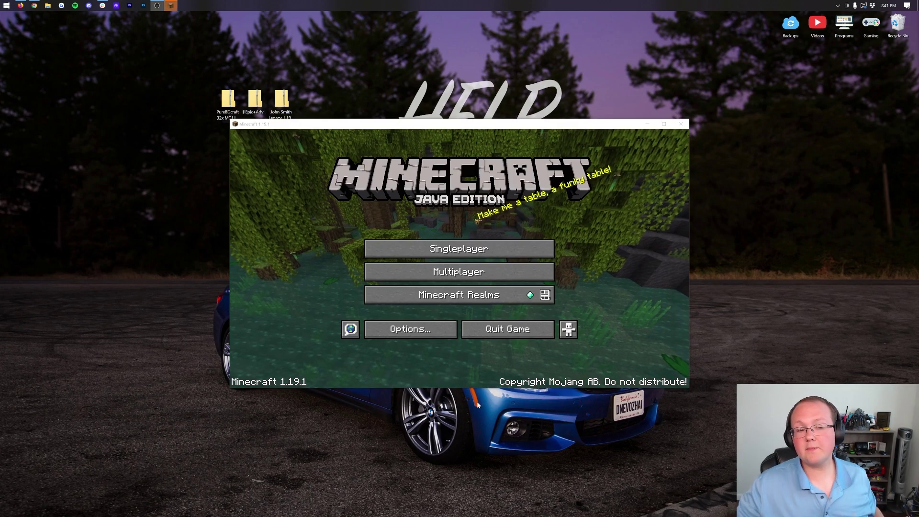
# Go to the game's resource pack options and open the resourcepacks folder from there
pyautogui.click(412, 332)
pyautogui.click(401, 302)
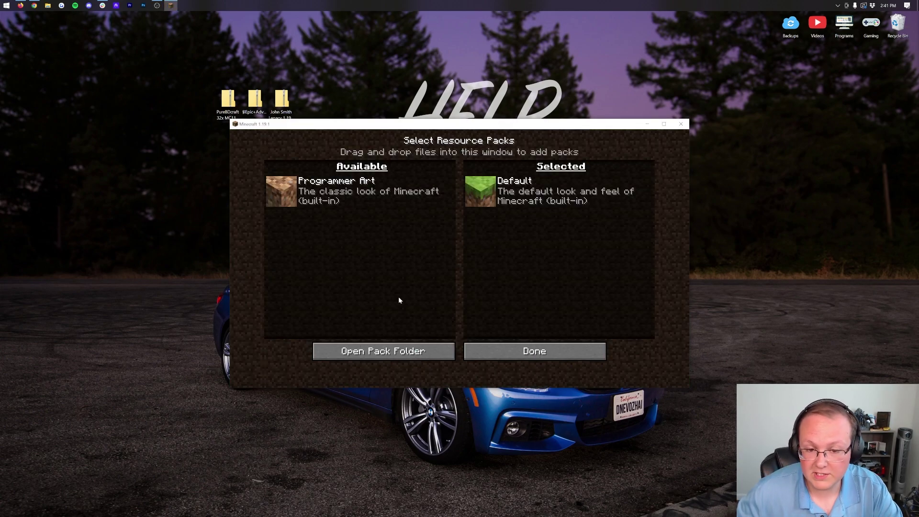
pyautogui.click(473, 350)
pyautogui.click(473, 349)
pyautogui.click(443, 332)
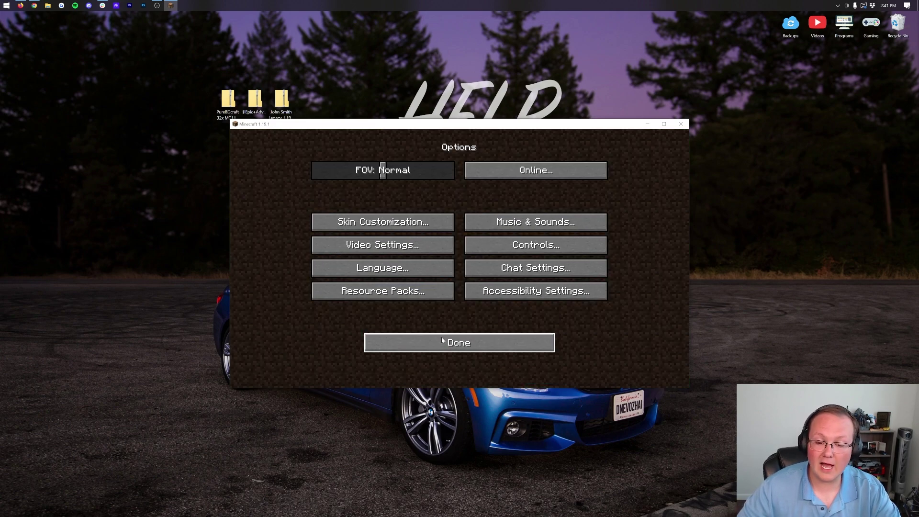
pyautogui.click(400, 298)
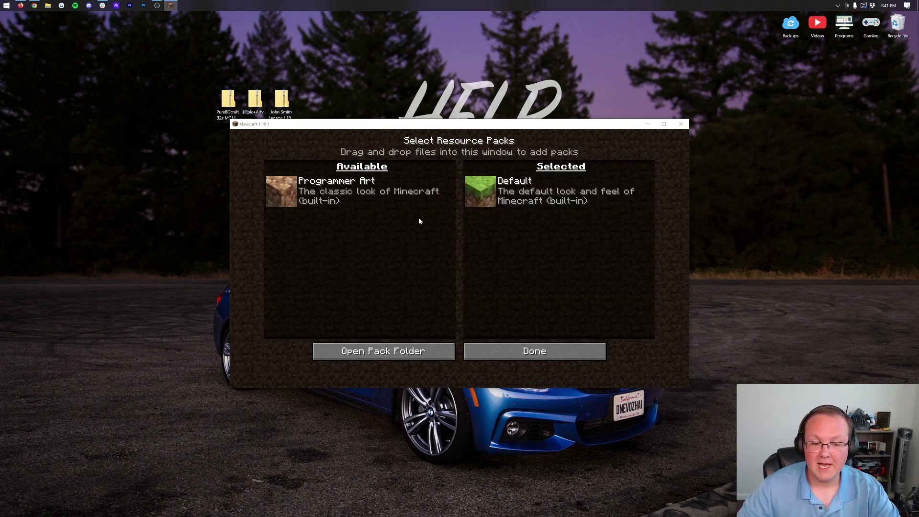
pyautogui.click(392, 358)
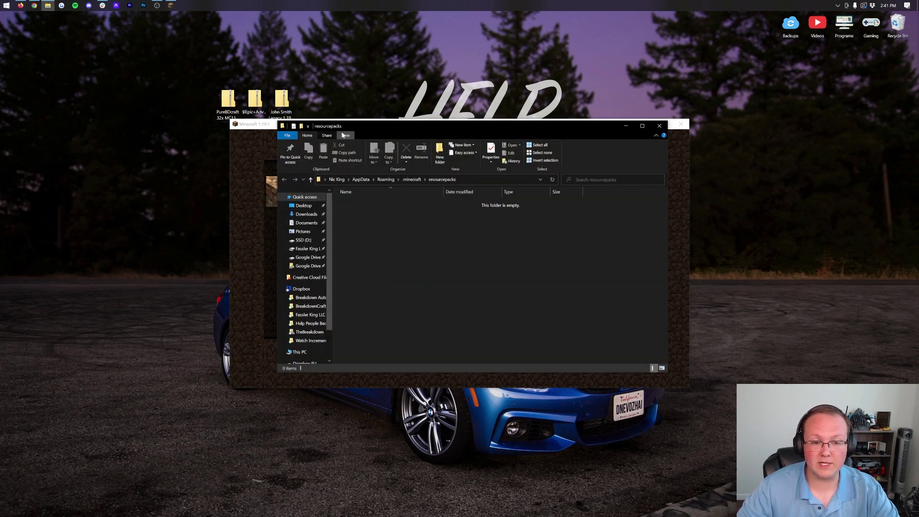
# Move the PureBDcraft, Epic Adventures and John Smith Legacy zip files from the desktop into the resourcepacks folder and close it
pyautogui.moveTo(324, 108); pyautogui.dragTo(209, 96)
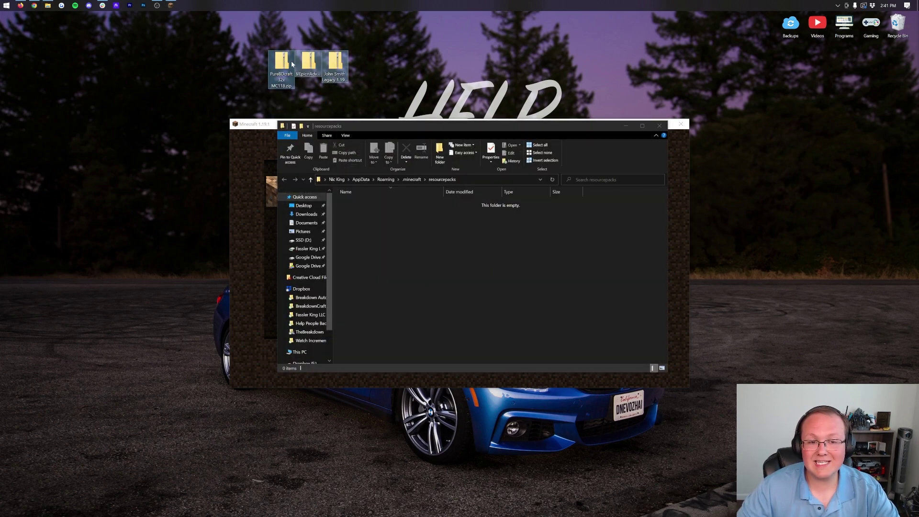
pyautogui.moveTo(281, 70); pyautogui.dragTo(374, 236)
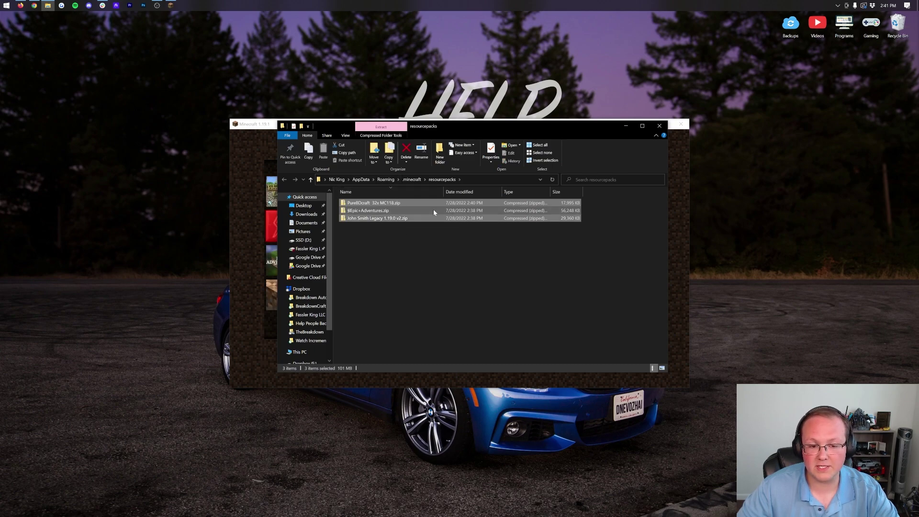
pyautogui.click(668, 122)
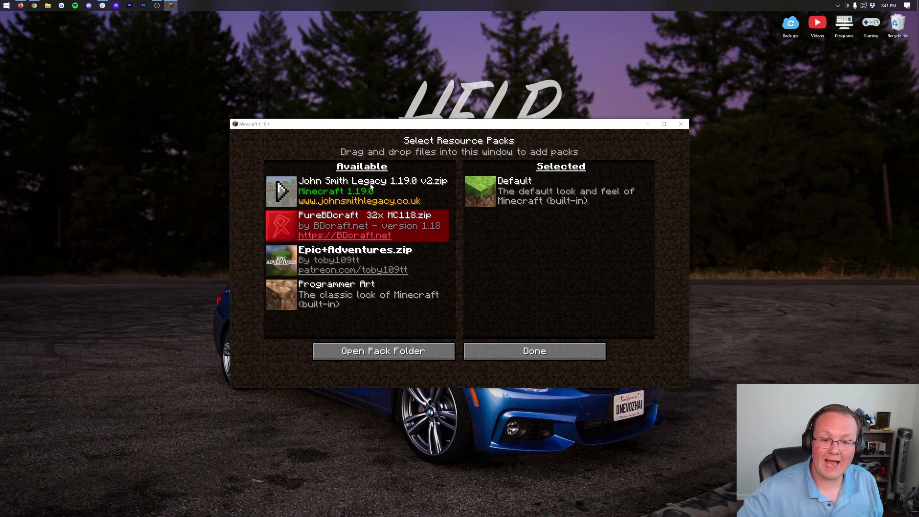
# Activate the John Smith Legacy 1.19.0 v2 resource pack, apply it and return to the title screen
pyautogui.click(282, 191)
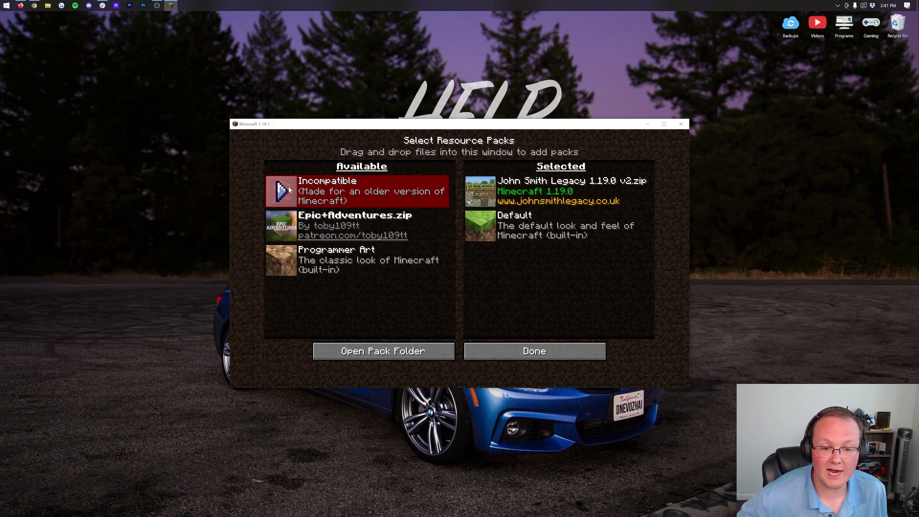
pyautogui.click(561, 345)
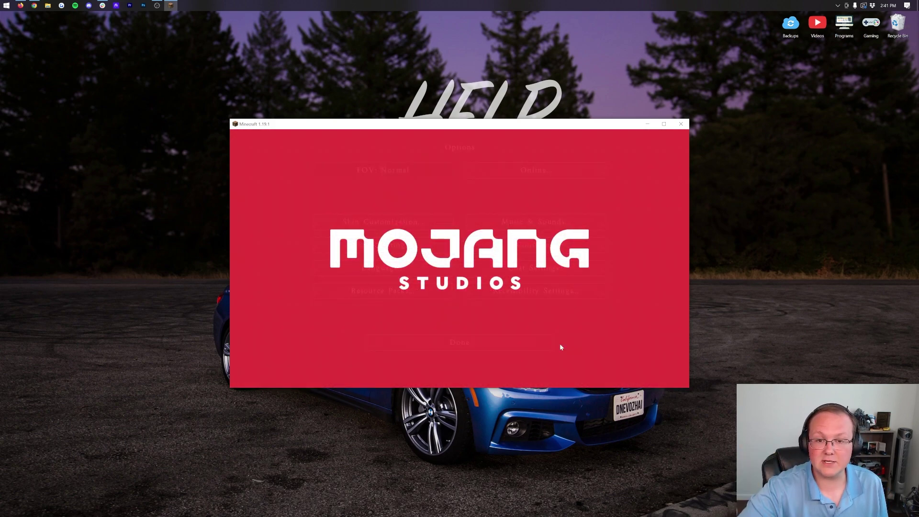
pyautogui.click(516, 349)
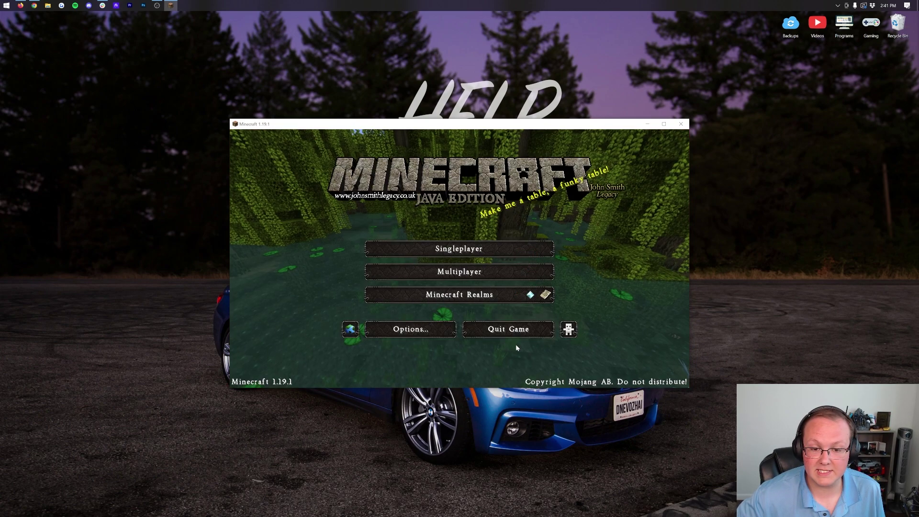
# Load the first listed singleplayer world, the Creative Mode one for version 1.19.1
pyautogui.click(450, 246)
pyautogui.click(423, 192)
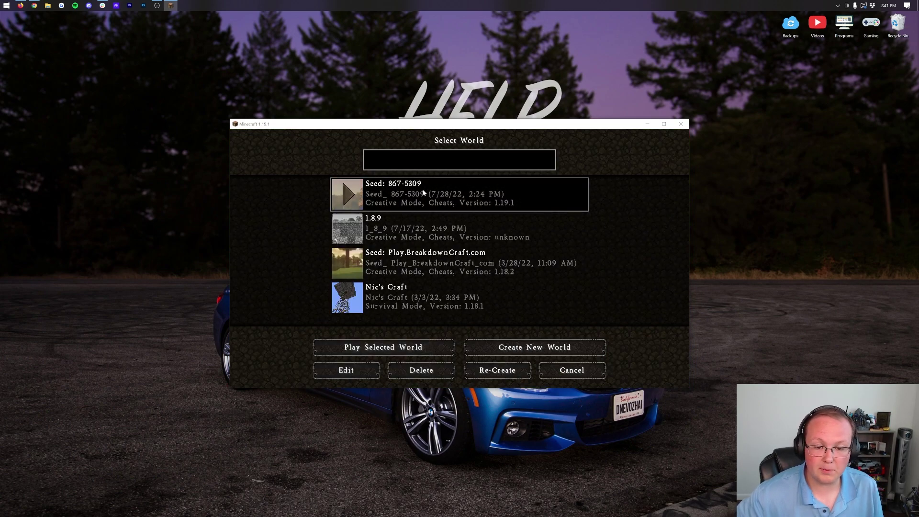
pyautogui.click(423, 192)
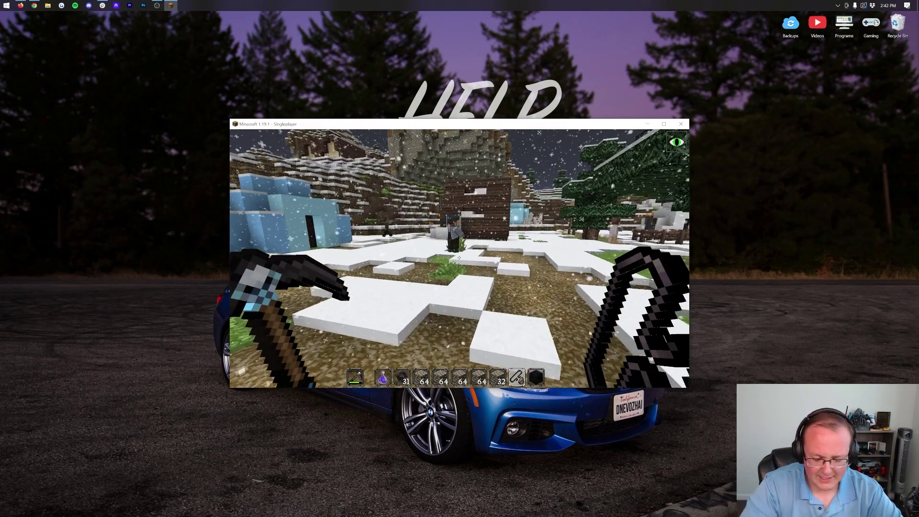
# Teleport the player with the command /tp 0 1000 0
pyautogui.press('/')
pyautogui.write('tp 0 1')
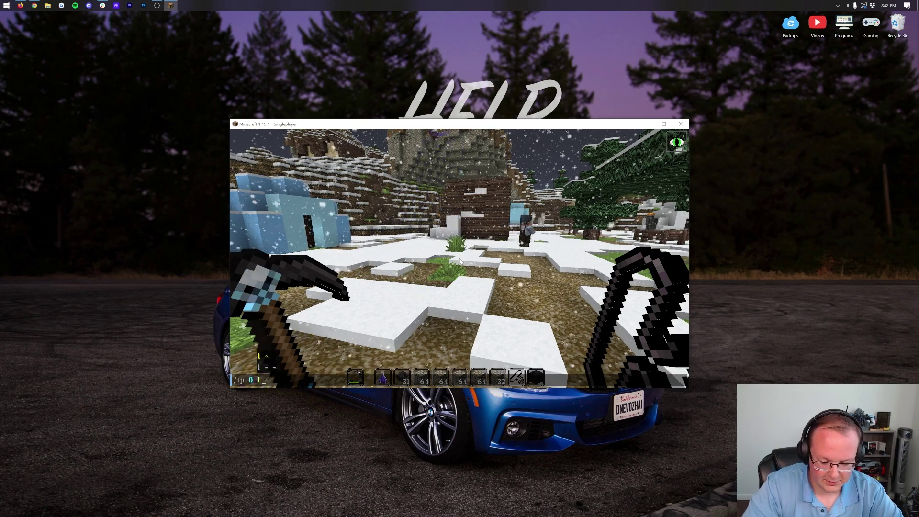
pyautogui.write('000 0')
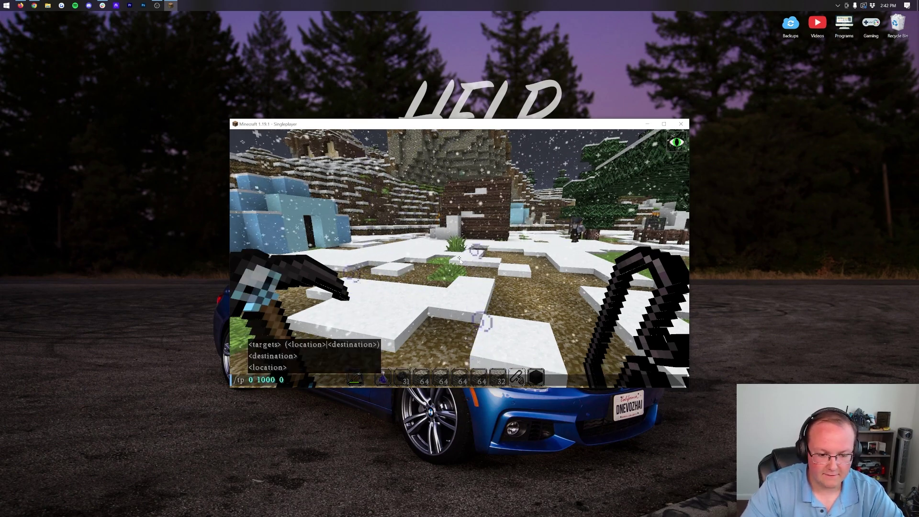
pyautogui.press('Return')
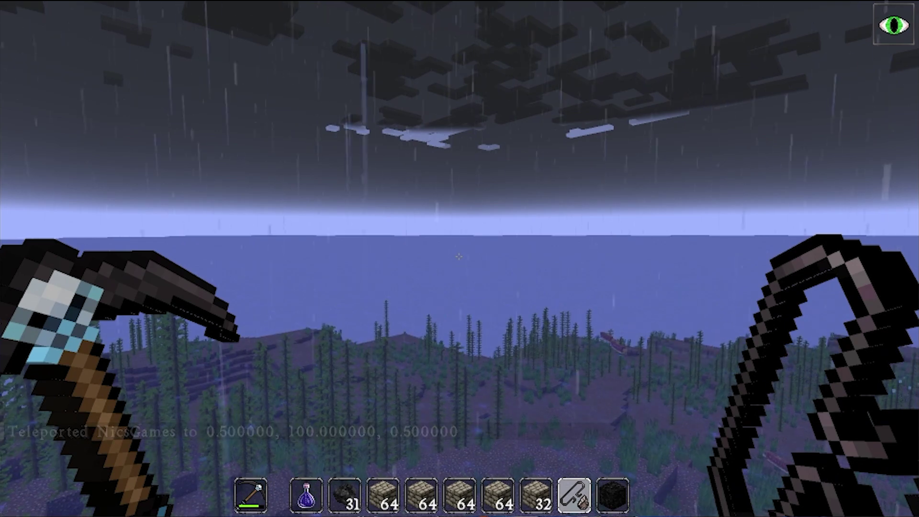
# Replace the active John Smith Legacy resource pack with PureBDcraft 32x MC118 and return to the world
pyautogui.press('Escape')
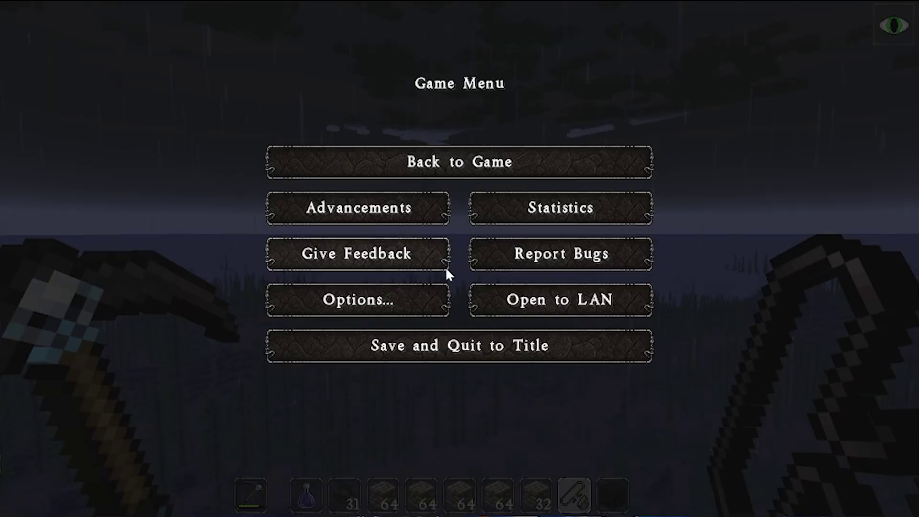
pyautogui.click(396, 300)
pyautogui.click(388, 318)
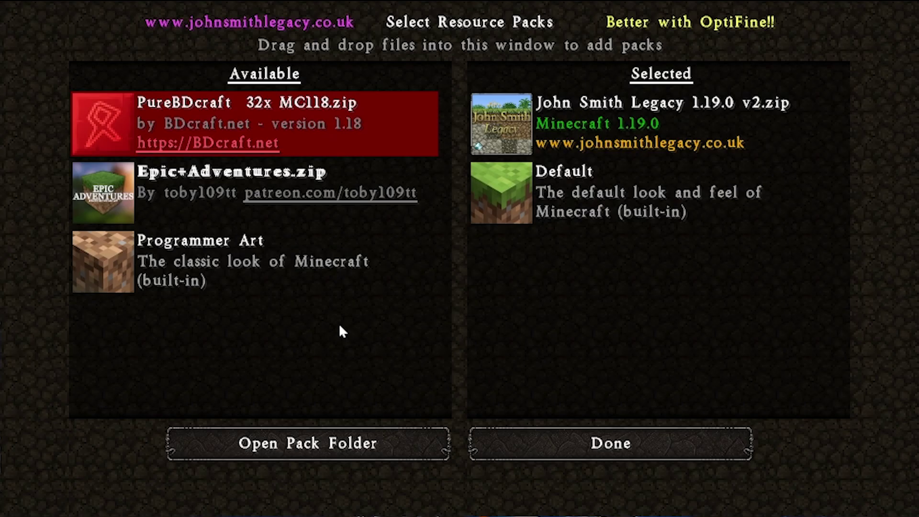
pyautogui.click(500, 115)
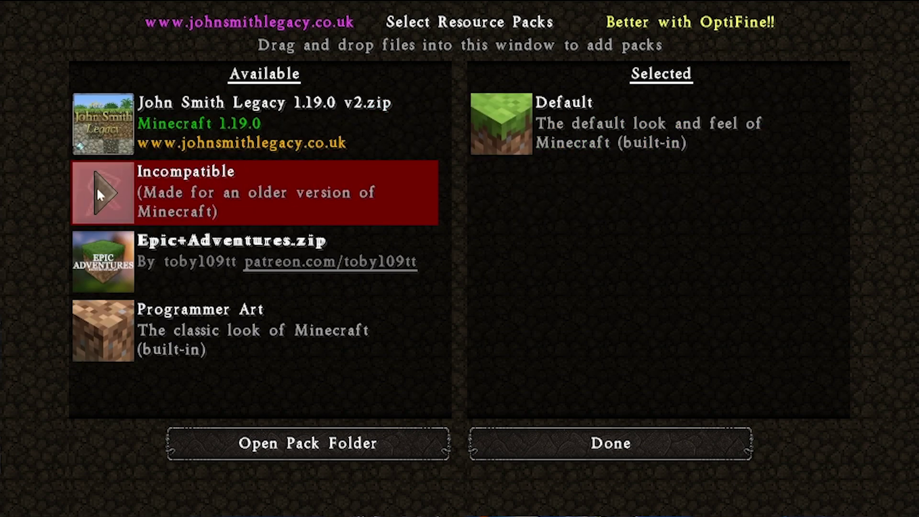
pyautogui.click(103, 200)
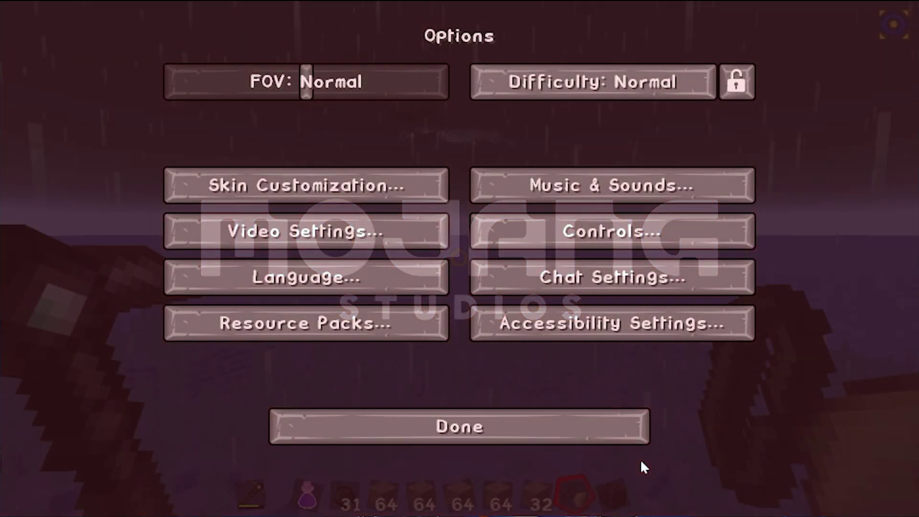
pyautogui.press('Escape')
pyautogui.press('Escape')
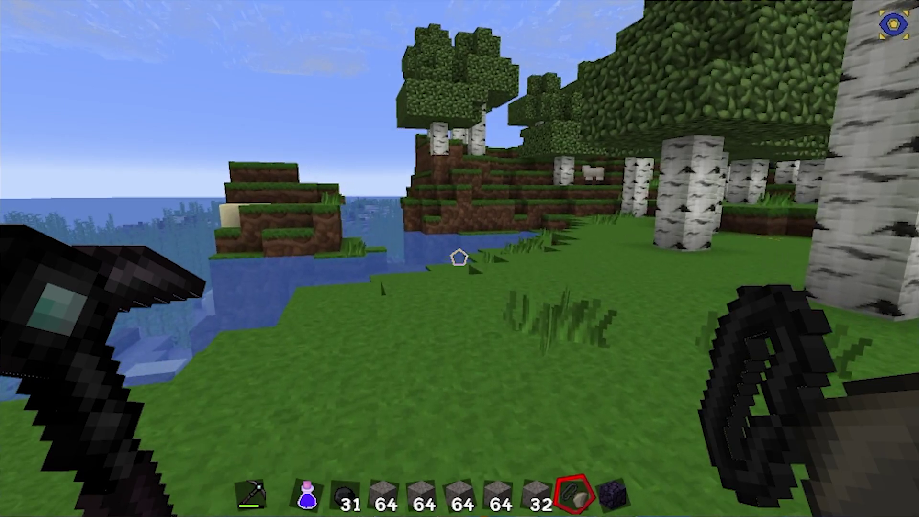
# Search the creative inventory for "alla", put the allay spawn egg in the second hotbar slot and spawn allays on the grass
pyautogui.press('e')
pyautogui.click(604, 114)
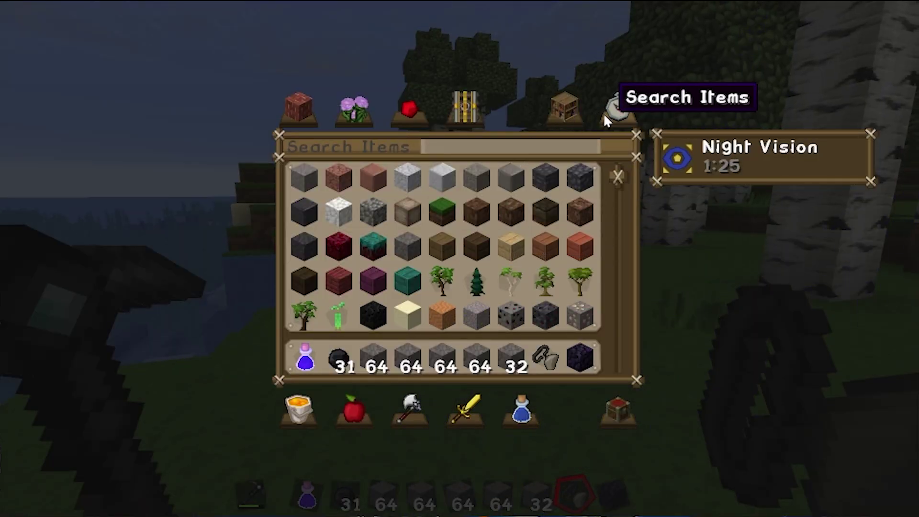
pyautogui.write('alla')
pyautogui.click(294, 192)
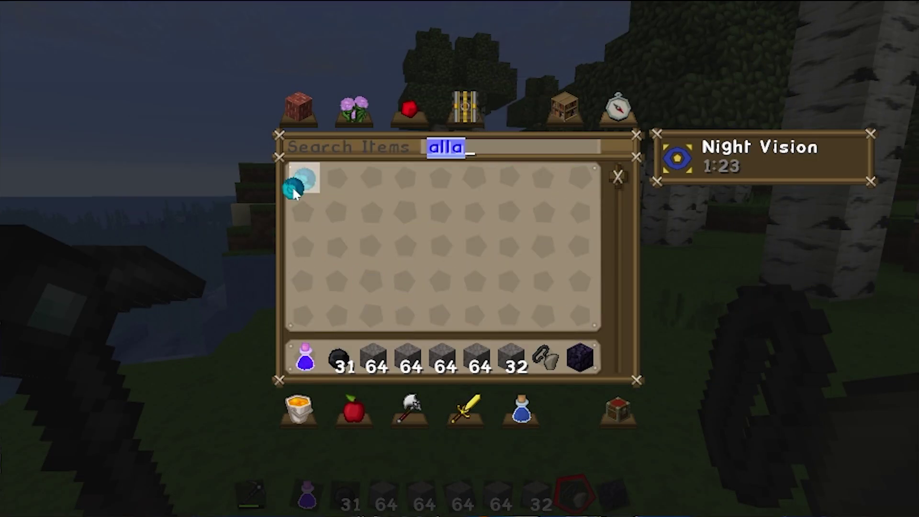
pyautogui.press('e')
pyautogui.scroll(6, 459, 259)
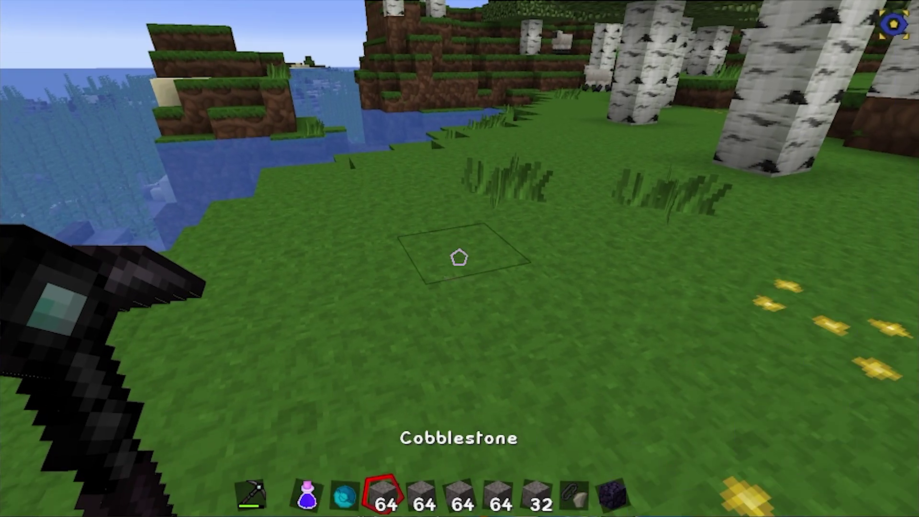
pyautogui.rightClick(459, 258)
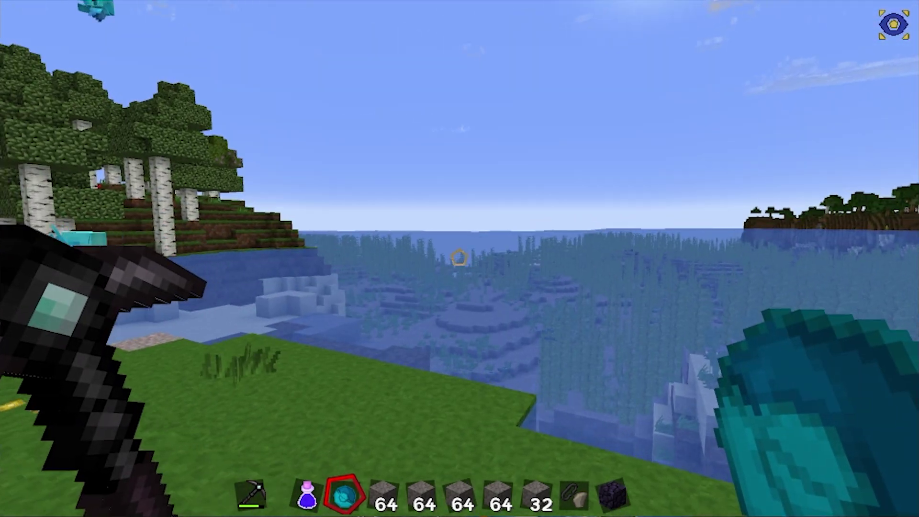
# Add the Epic+Adventures resource pack to the selected packs, place it below PureBDcraft and return to the world
pyautogui.press('Escape')
pyautogui.click(402, 296)
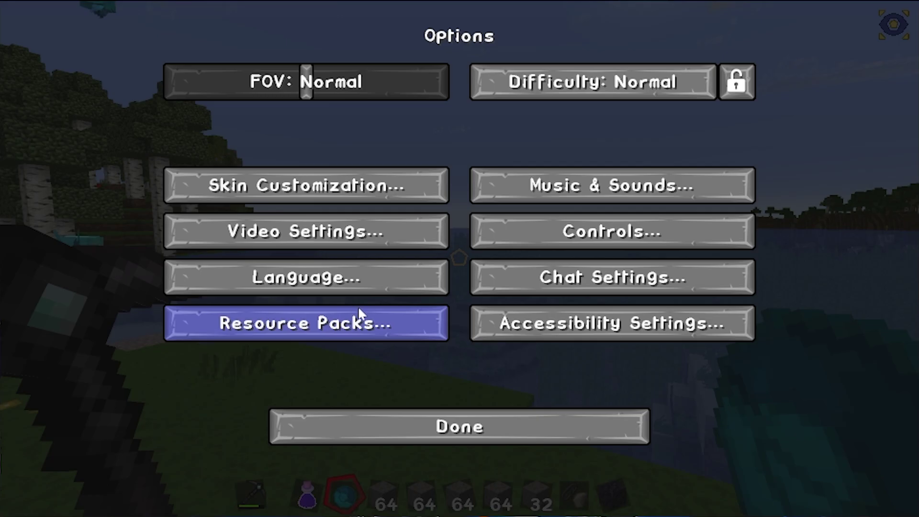
pyautogui.click(337, 328)
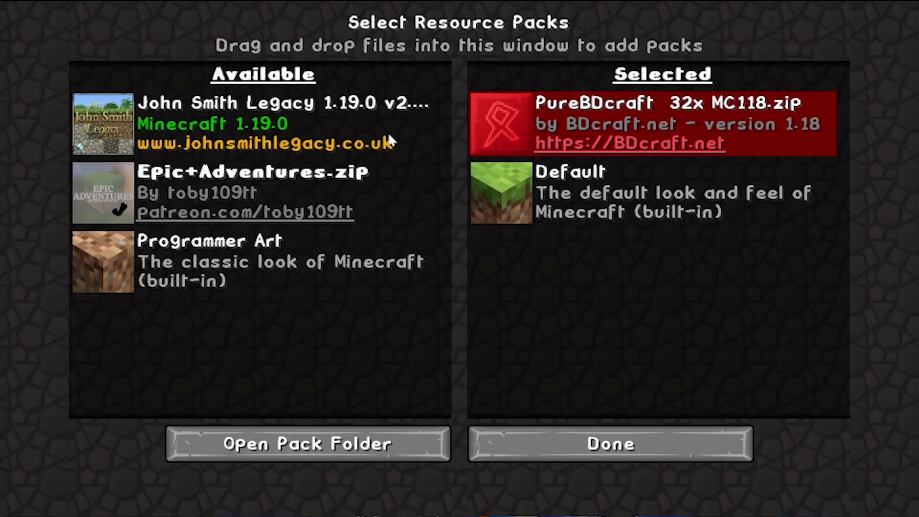
pyautogui.click(119, 210)
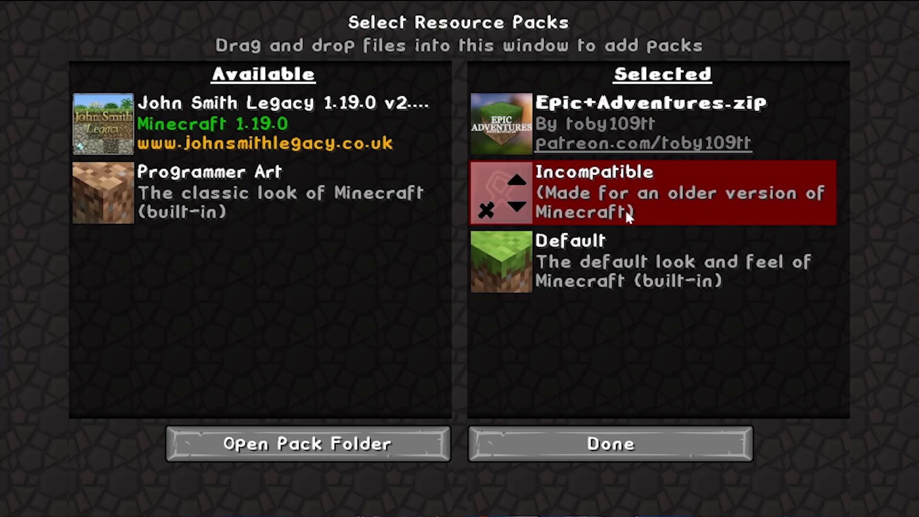
pyautogui.click(516, 137)
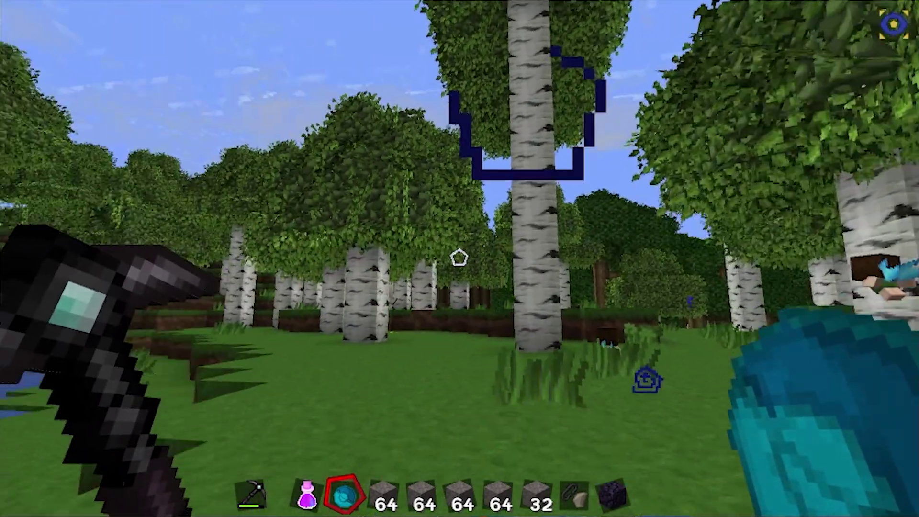
# Change the resource pack selection so Epic+Adventures takes effect instead of PureBDcraft, and use the allay spawn egg in the birch forest
pyautogui.press('Escape')
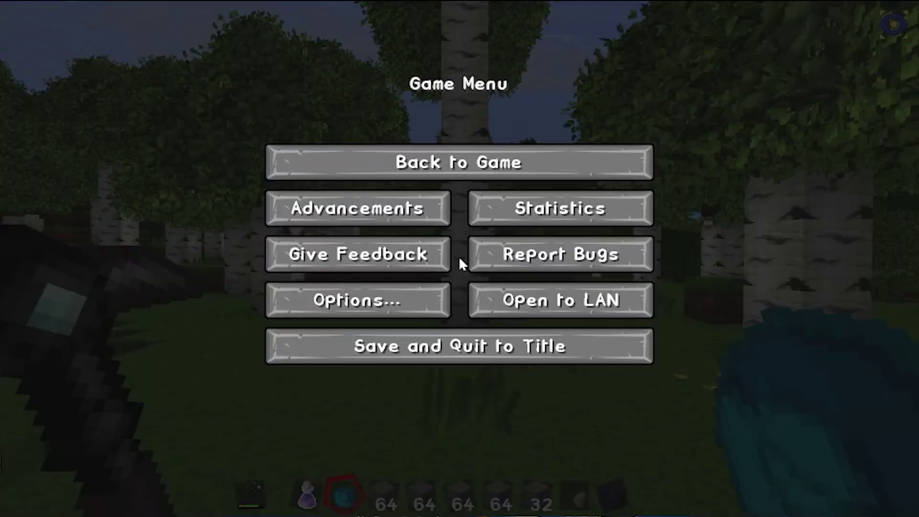
pyautogui.click(403, 292)
pyautogui.click(373, 318)
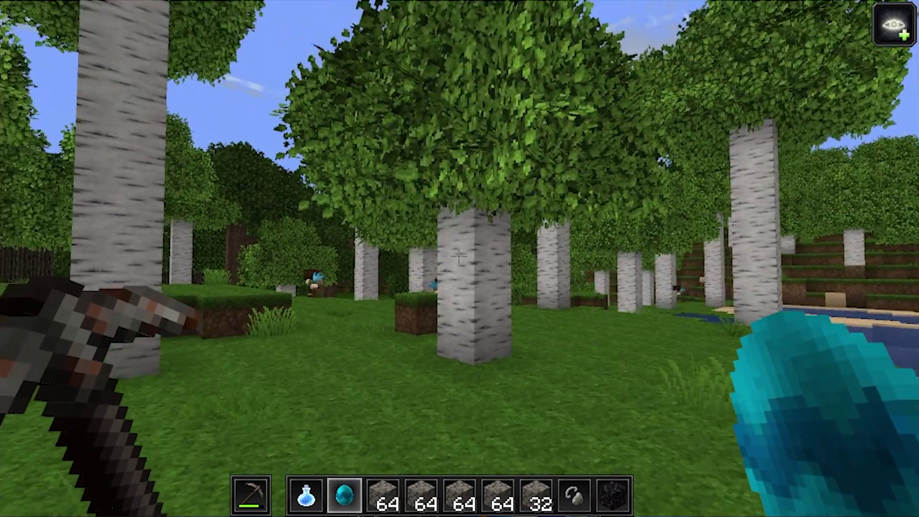
pyautogui.rightClick(459, 257)
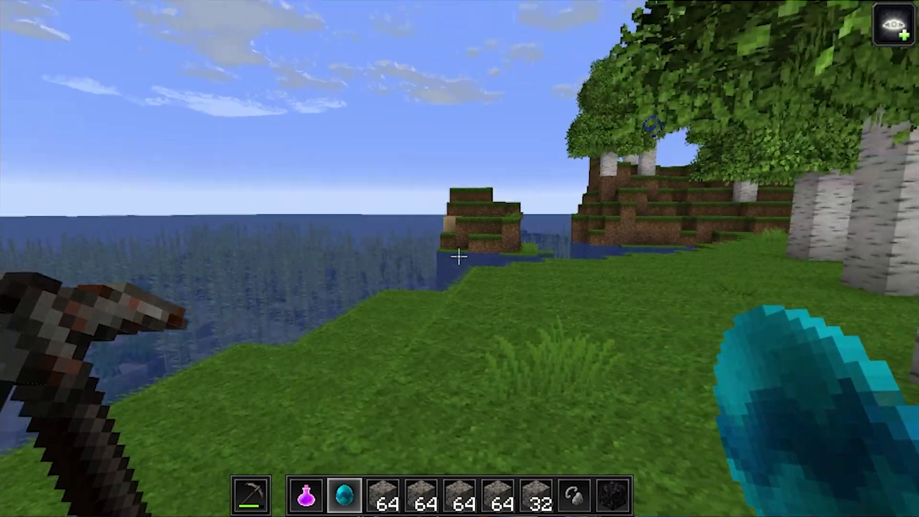
# Switch the active resource pack to John Smith Legacy 1.19.0 v2, return to the world and spawn an allay on the grass
pyautogui.press('Escape')
pyautogui.click(382, 295)
pyautogui.click(330, 321)
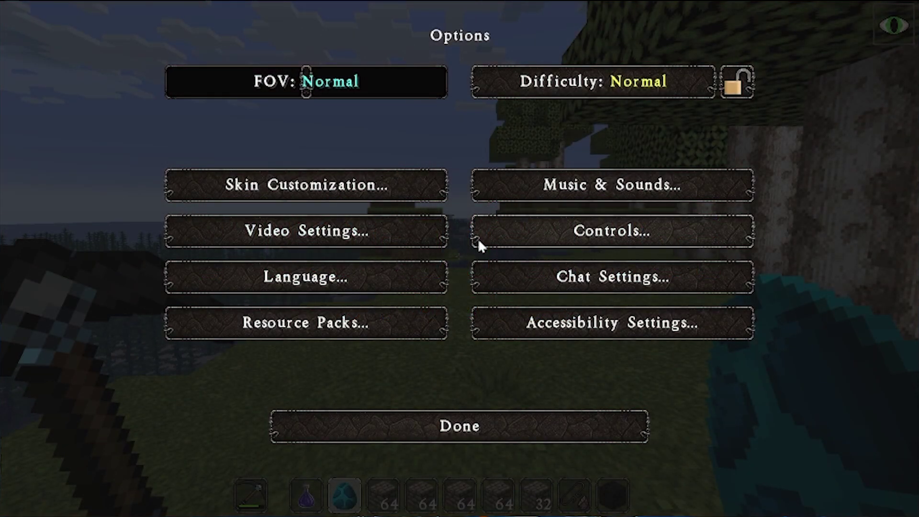
pyautogui.press('Escape')
pyautogui.press('Escape')
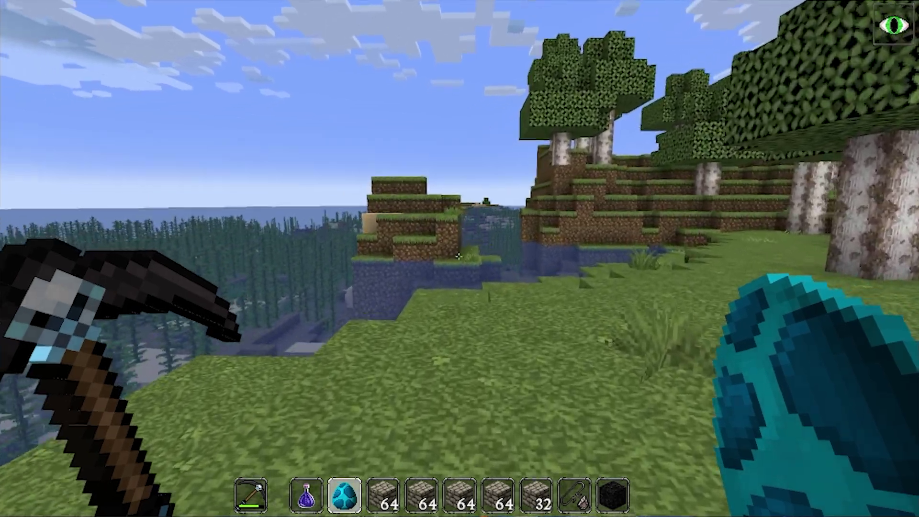
pyautogui.rightClick(458, 256)
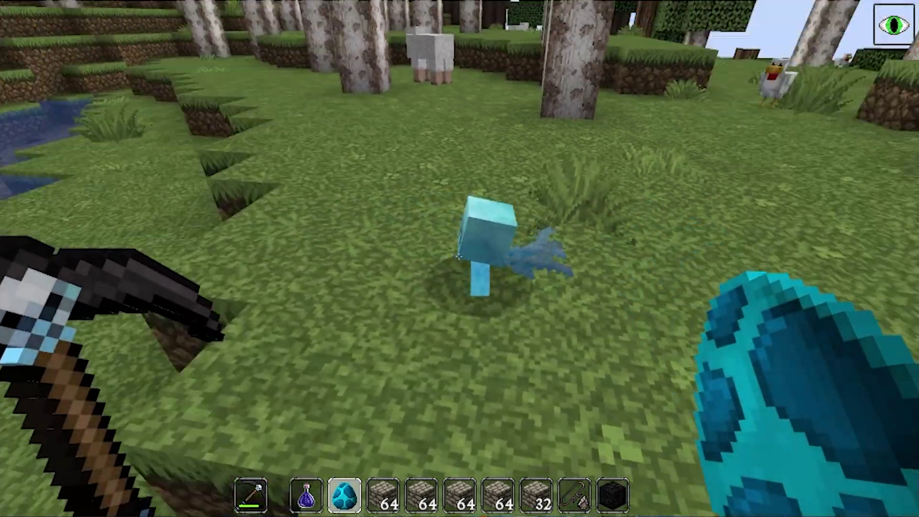